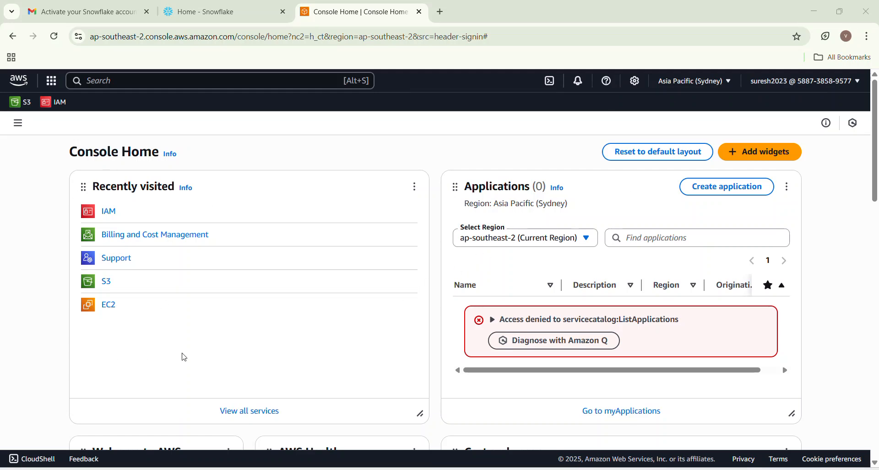
- Open the IAM service from the recently visited services
click(236, 82)
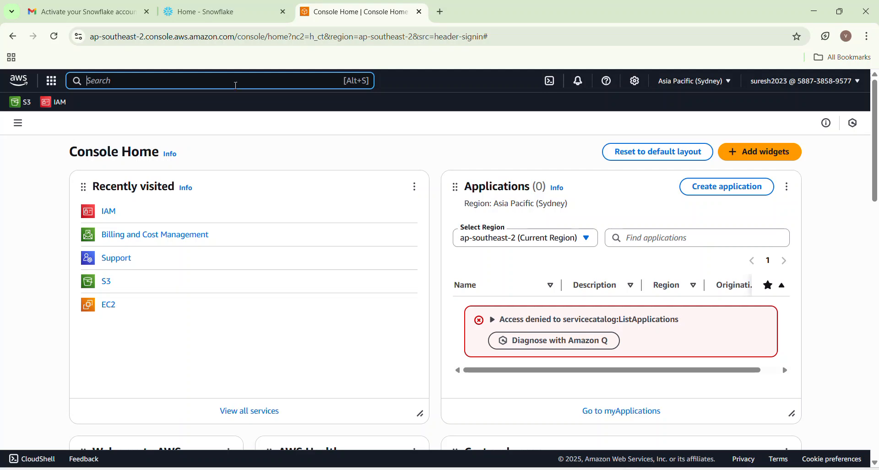
click(109, 212)
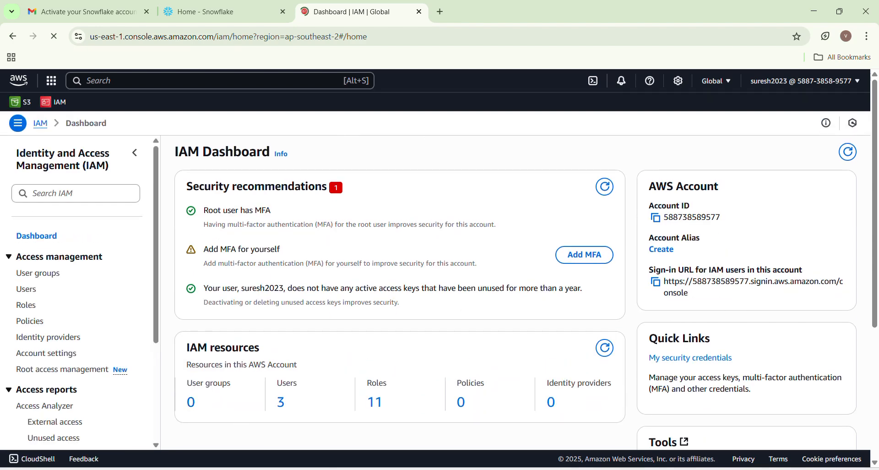
- Switch to the Snowpipe PDF in Edge and examine the aws_s3_int storage integration script and its example property table
key(alt+Tab)
scroll(417, 294, up, 1)
scroll(419, 294, up, 6)
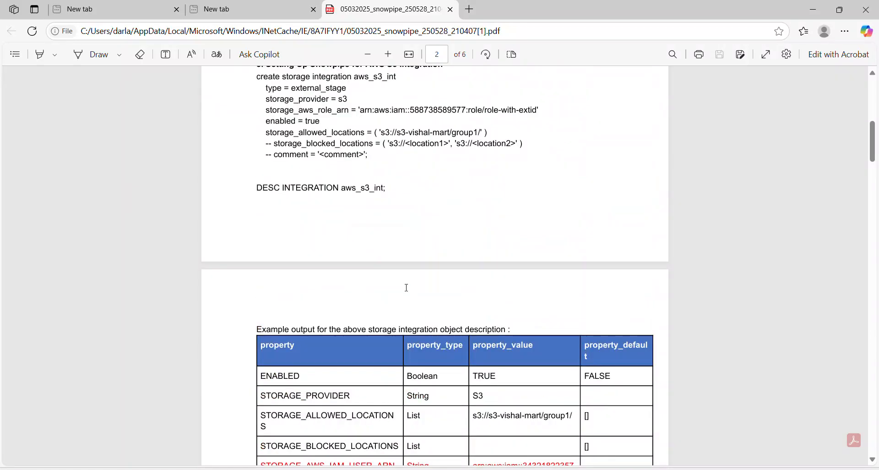
scroll(345, 181, up, 2)
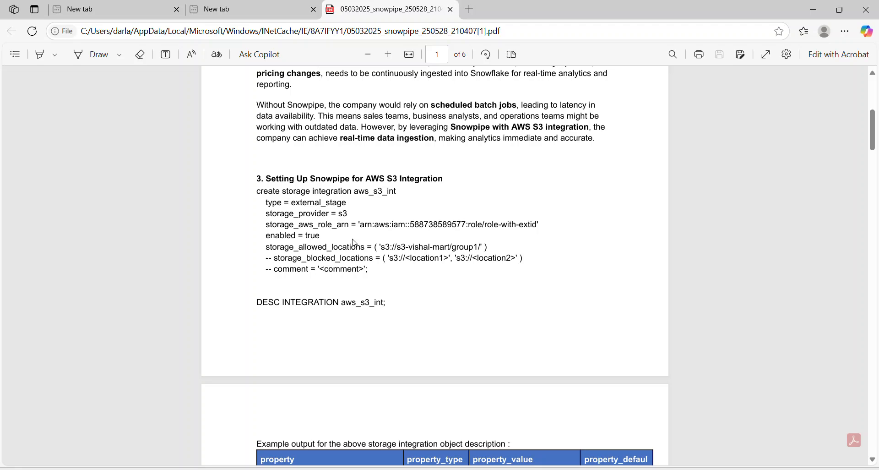
scroll(420, 333, down, 4)
scroll(421, 333, down, 3)
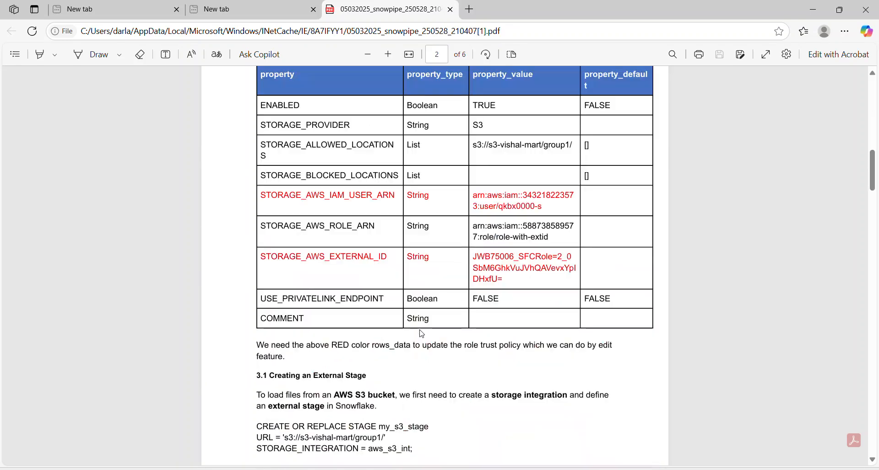
scroll(422, 333, down, 1)
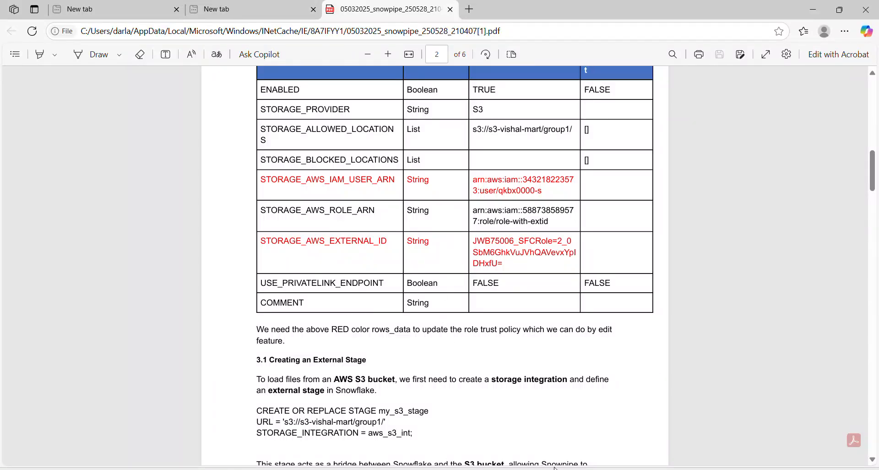
- Switch back to the AWS console in Chrome and open the list of IAM roles
mouse_move(581, 469)
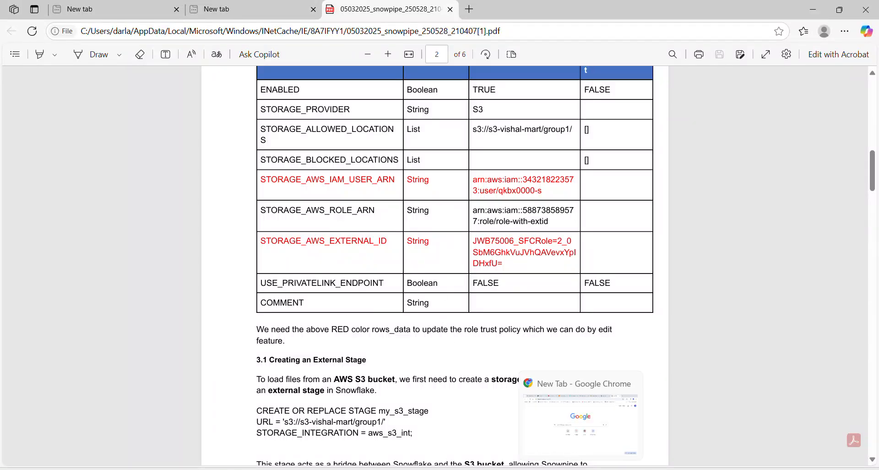
click(633, 469)
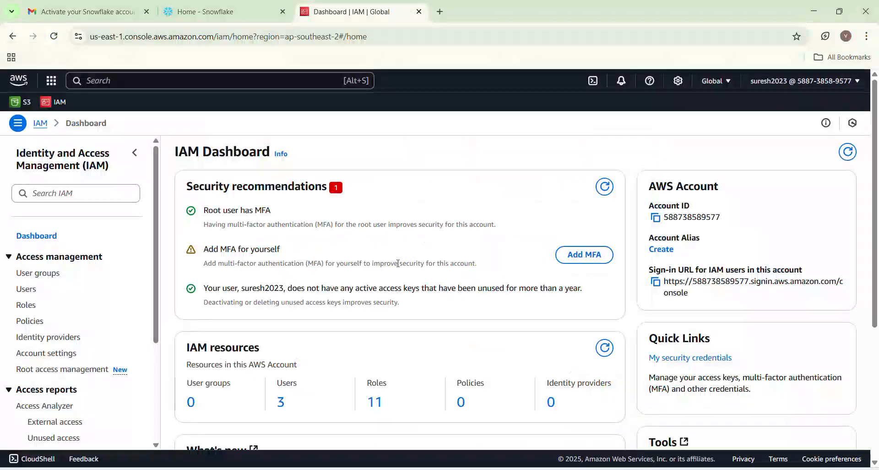
click(26, 305)
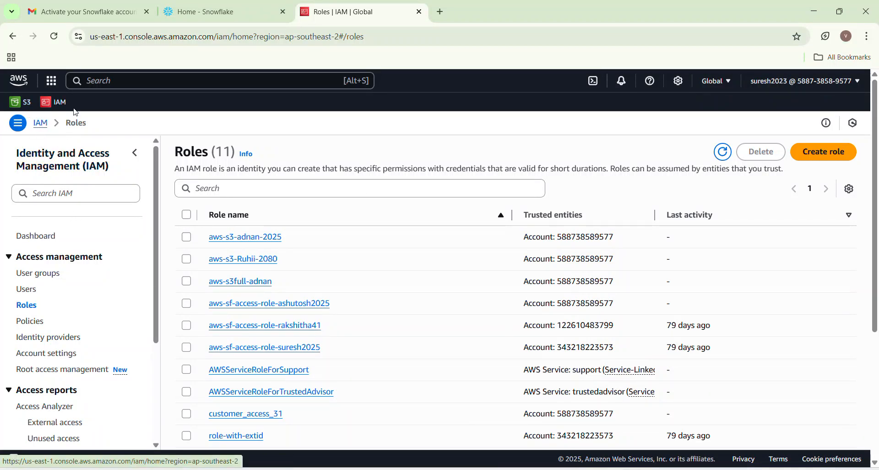
- Search the console for iam, open the IAM service and return to its roles list
click(132, 82)
text(iam)
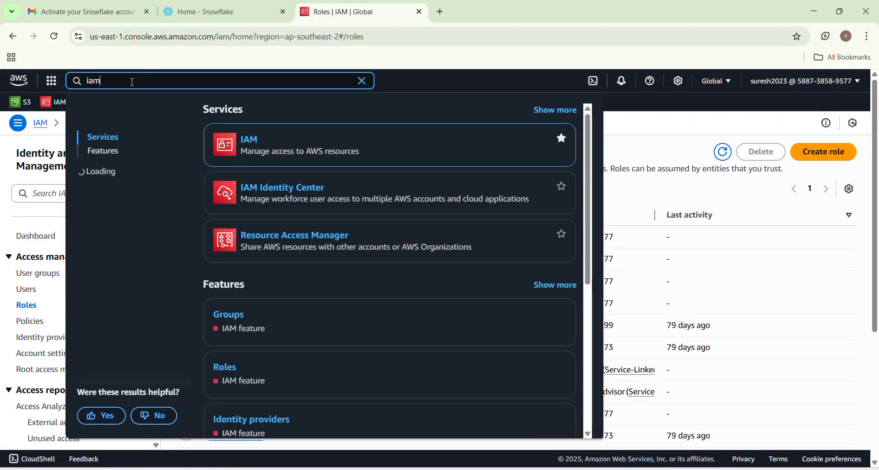
click(243, 143)
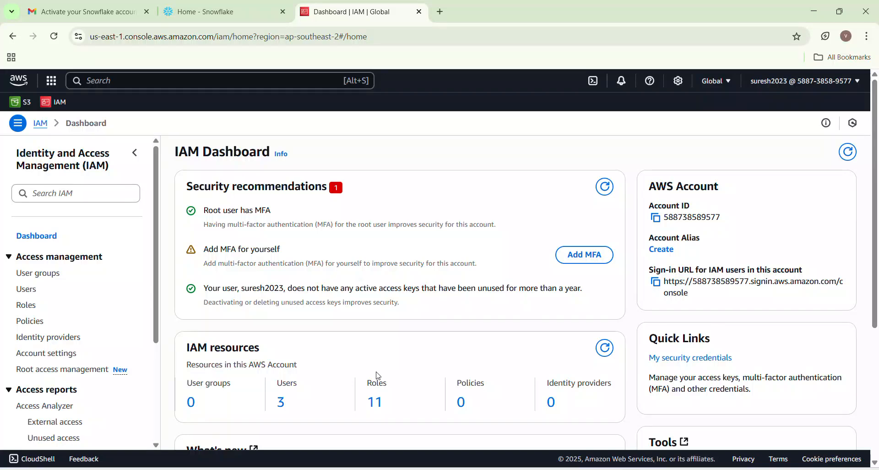
click(26, 307)
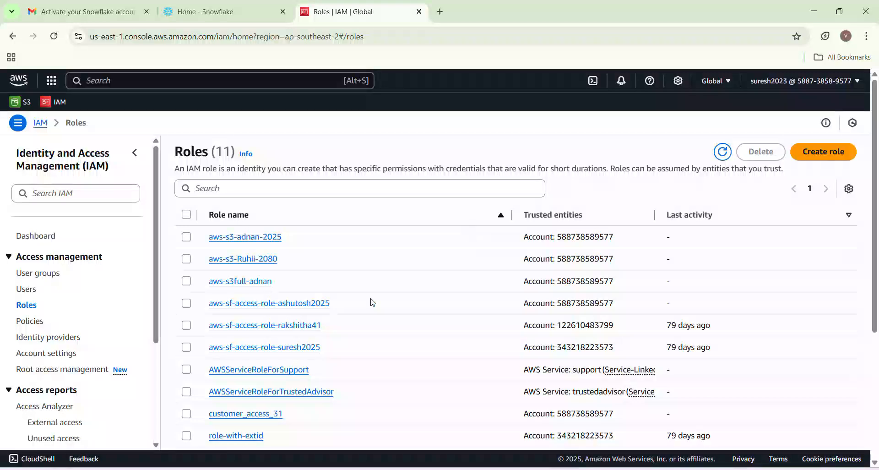
- Start creating a new IAM role with AWS account as the trusted entity type
scroll(318, 310, down, 5)
scroll(504, 293, up, 5)
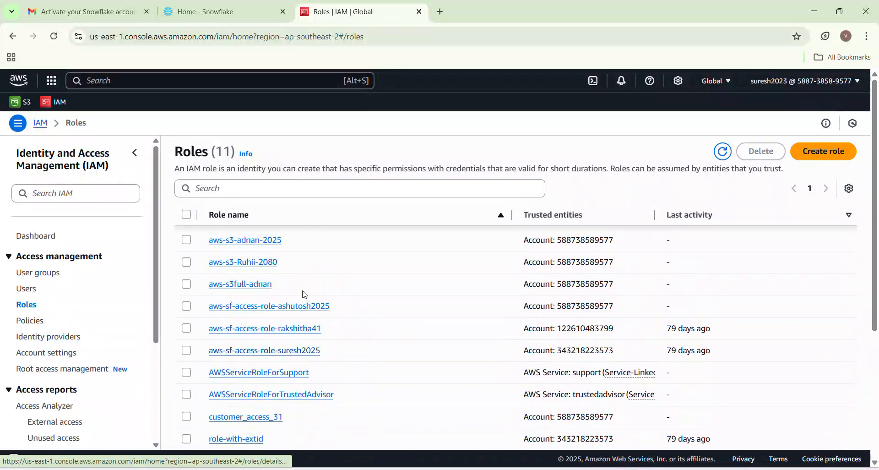
click(819, 158)
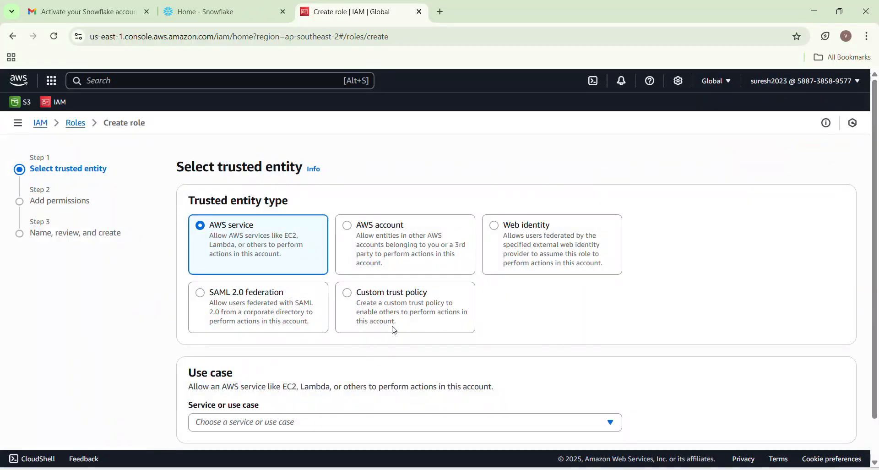
click(348, 227)
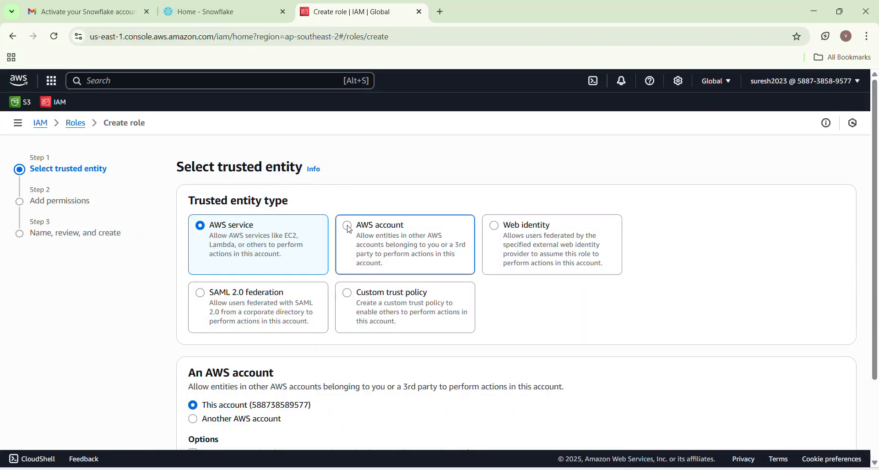
scroll(624, 355, down, 2)
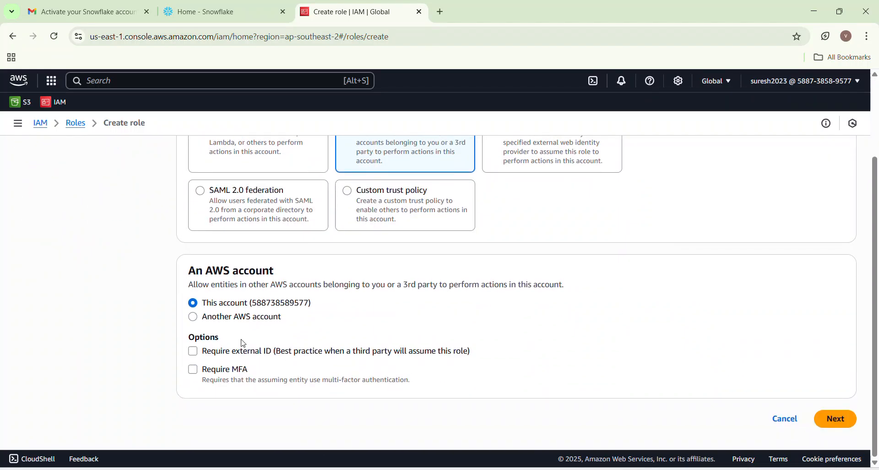
- Choose Another AWS account as the trusted account and copy the current account's ID into its Account ID
click(194, 319)
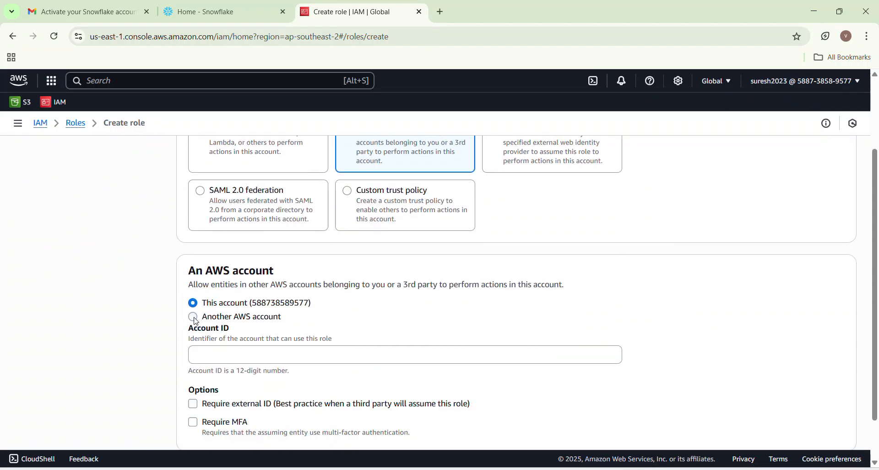
click(207, 354)
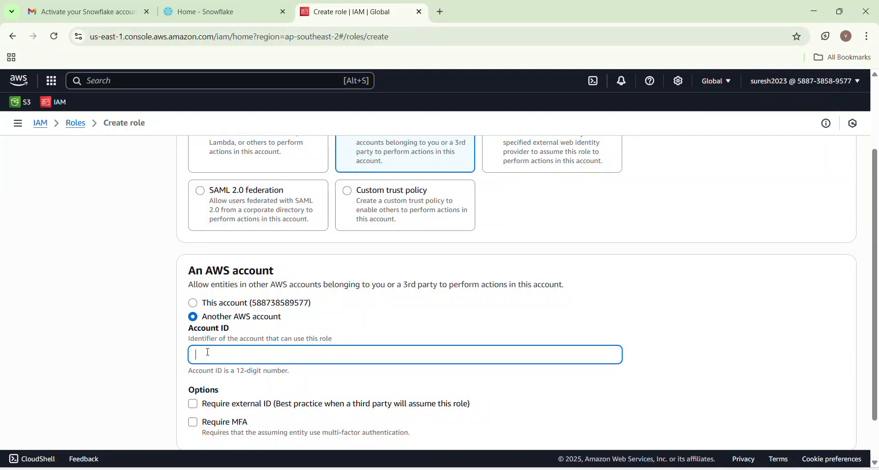
click(277, 308)
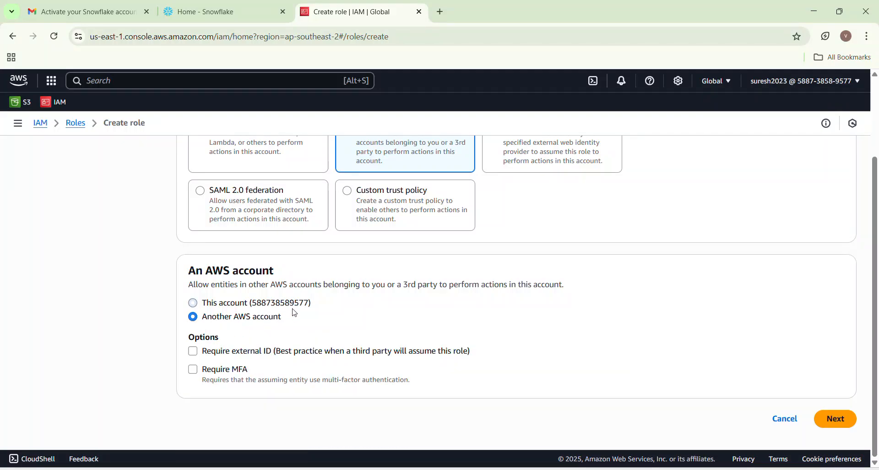
drag(254, 303, 309, 306)
key(ctrl+c)
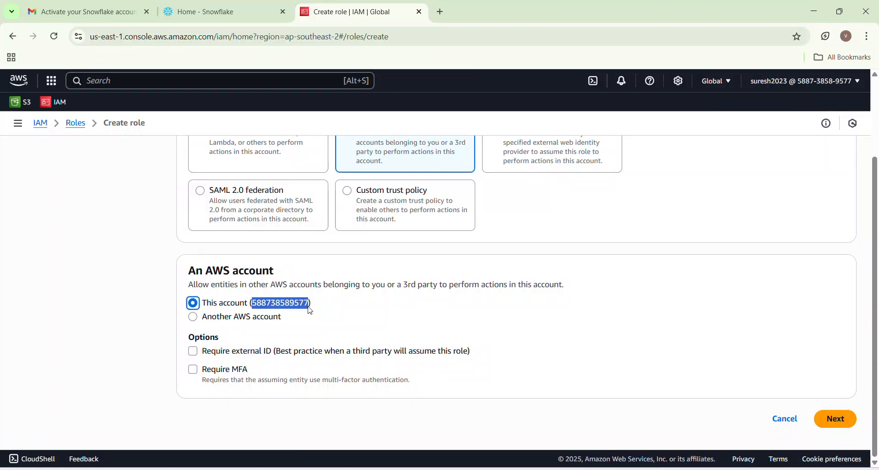
click(221, 320)
click(230, 355)
key(ctrl+v)
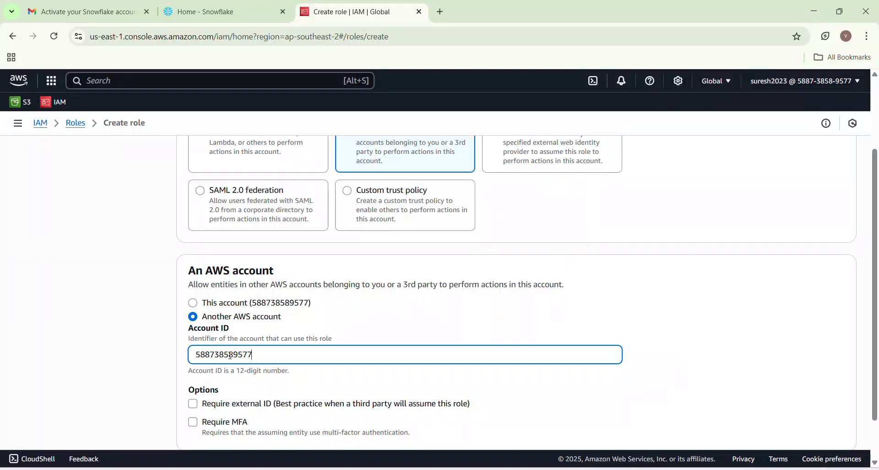
- Require an external ID for the role, set it to 0000, and continue to the permissions
scroll(372, 373, down, 1)
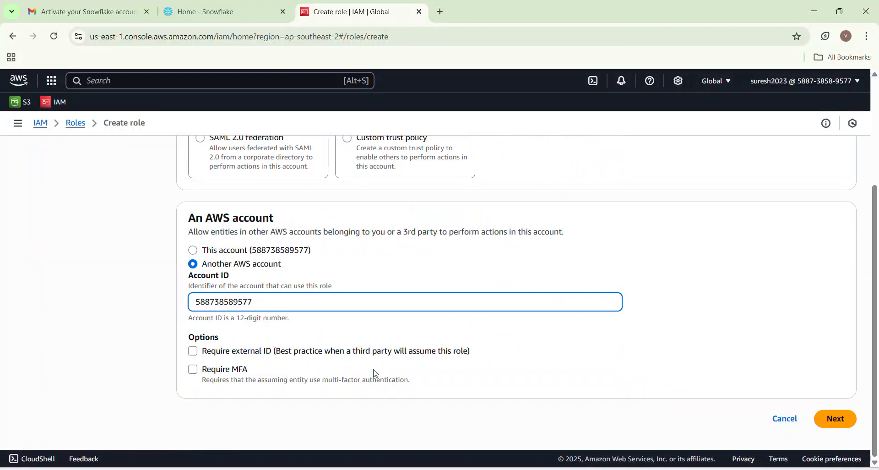
click(193, 351)
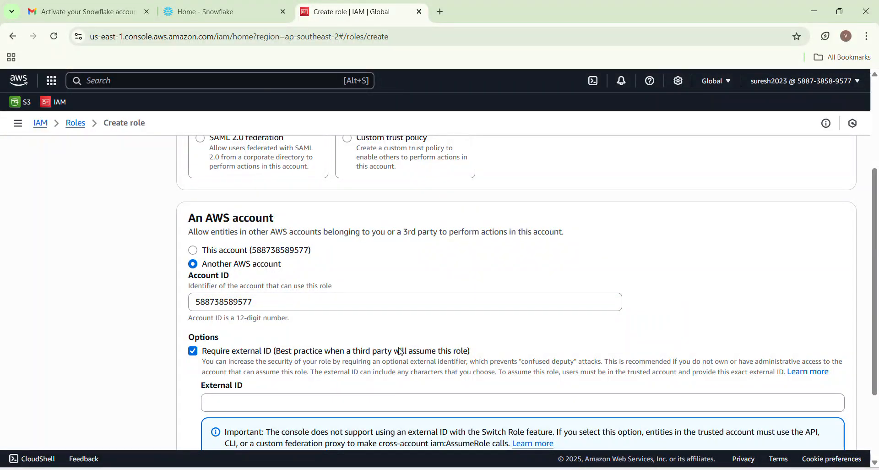
scroll(358, 353, down, 2)
click(360, 295)
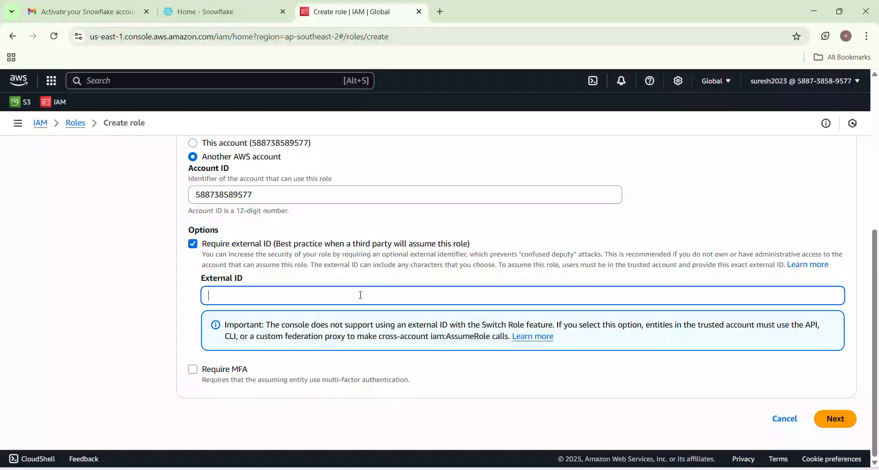
text(0000)
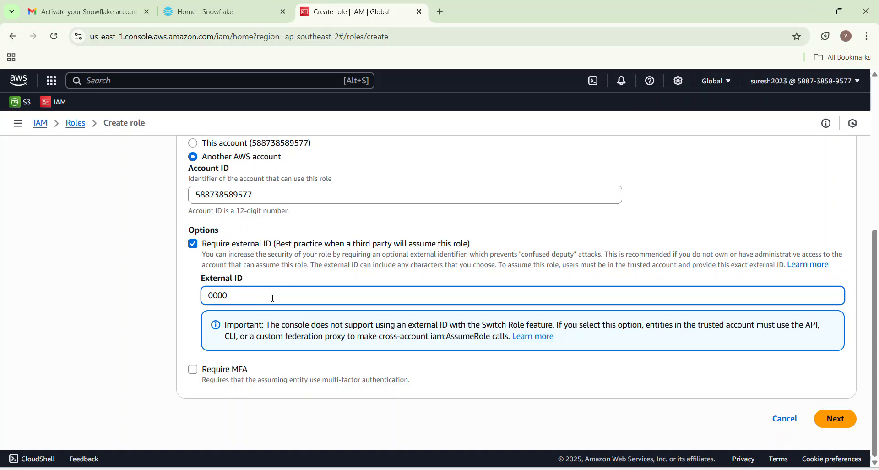
click(836, 420)
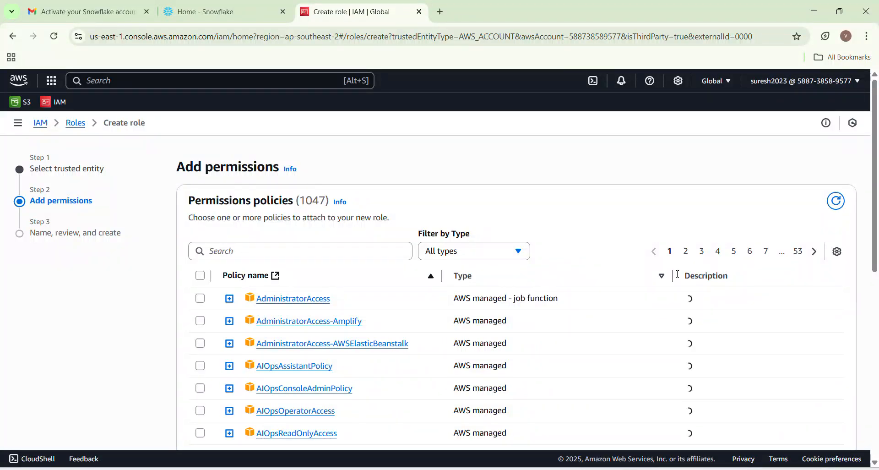
- Find the AmazonS3FullAccess policy with the search text s3full, select it for the role and continue to the review
click(326, 253)
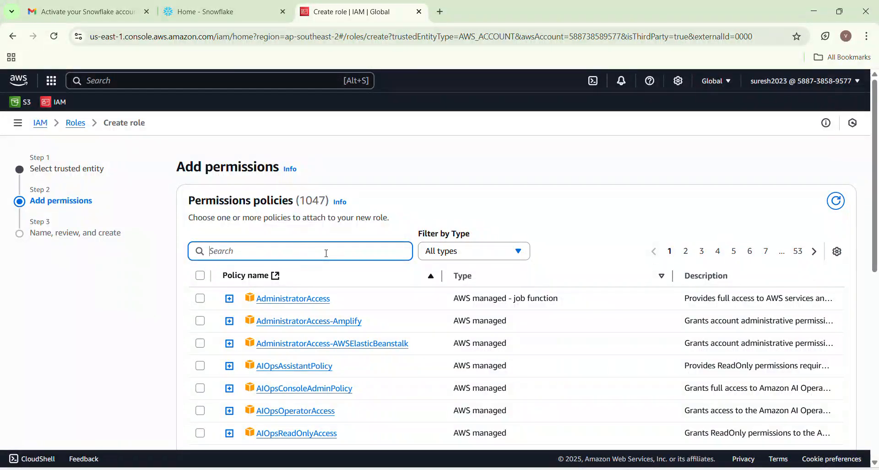
text(s)
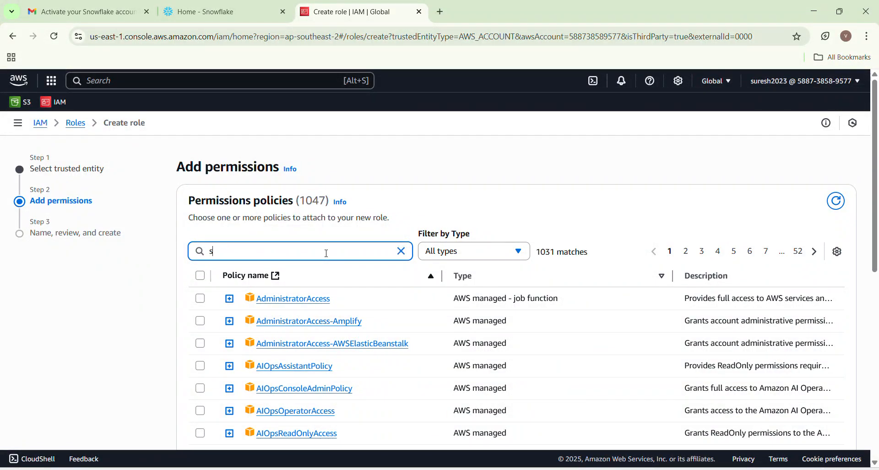
text(3full)
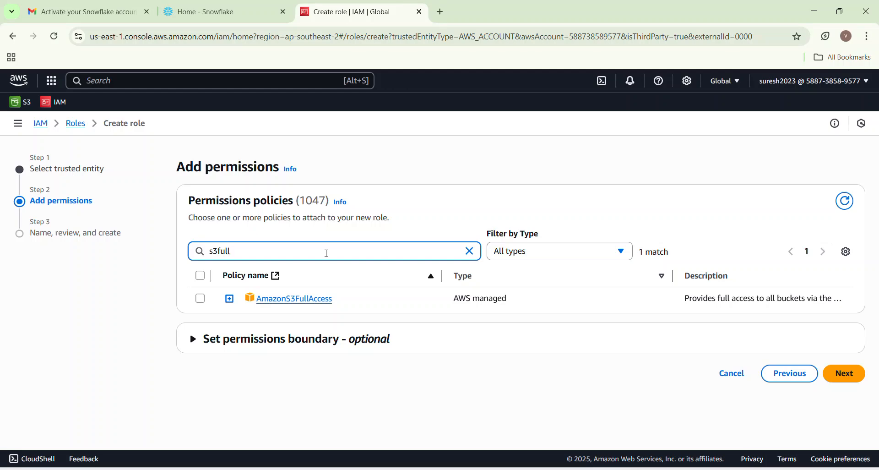
click(200, 298)
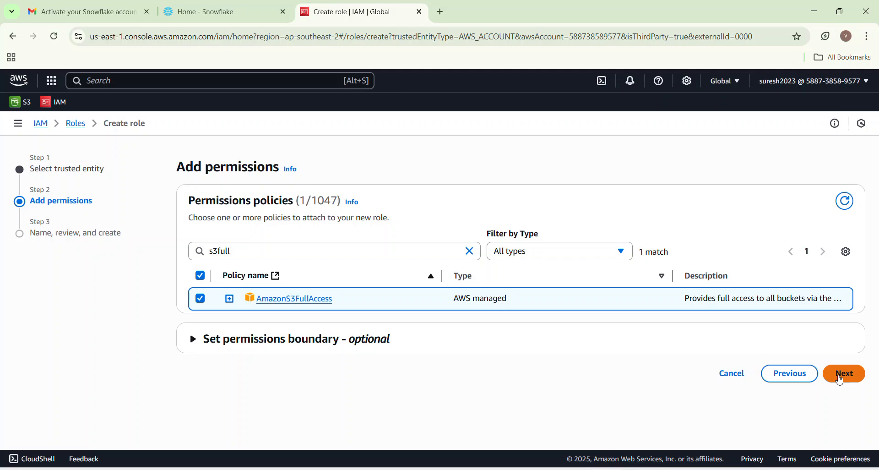
click(840, 380)
- Name the role with the owner's first name followed by "-role-to-access-aws-test"
click(398, 254)
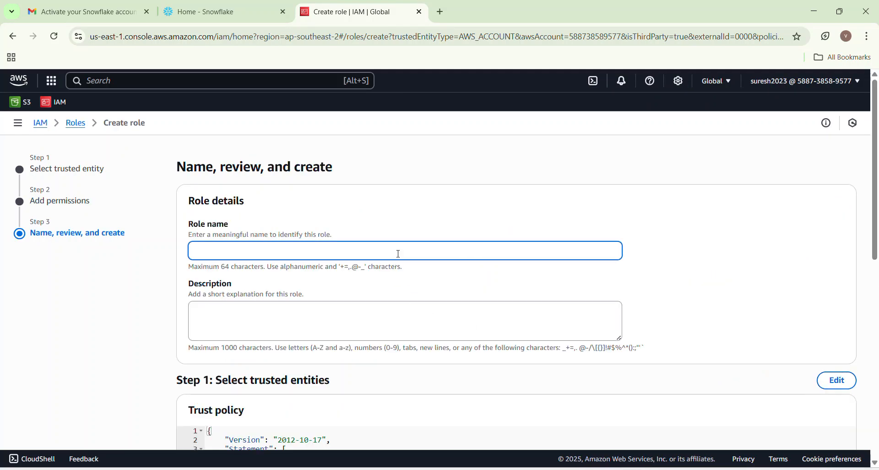
text(role-to-acc)
key(ctrl+a)
key(BackSpace)
text(suresh-role-to-acc)
key(BackSpace)
key(BackSpace)
key(BackSpace)
key(BackSpace)
text(-access-aws-test)
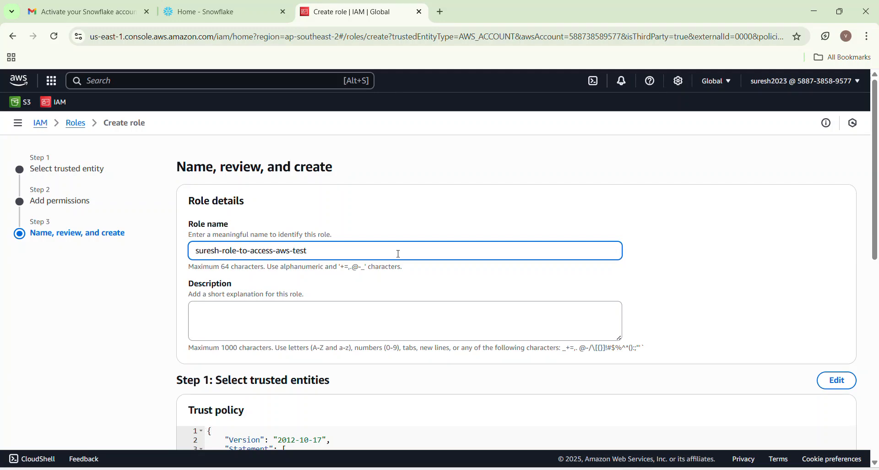
- Enter the role description "using this role sf access aws cloud storage"
click(394, 318)
text(yusin)
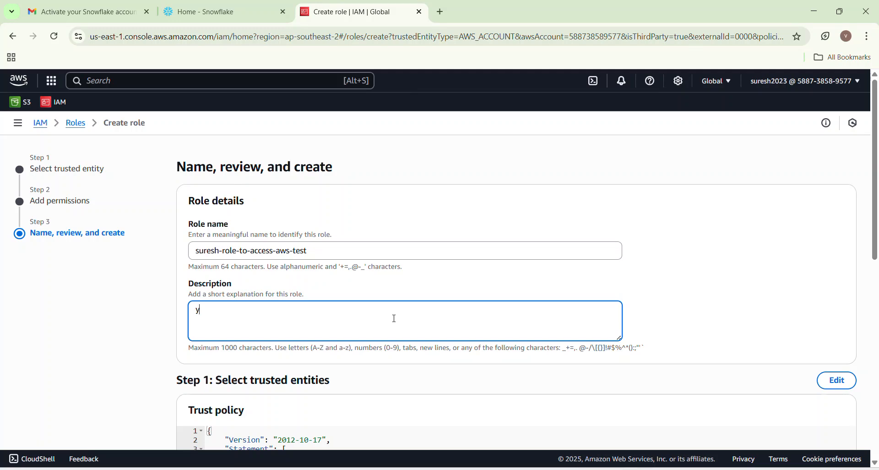
key(BackSpace)
key(BackSpace)
key(BackSpace)
key(BackSpace)
key(BackSpace)
text(using this role sf acces)
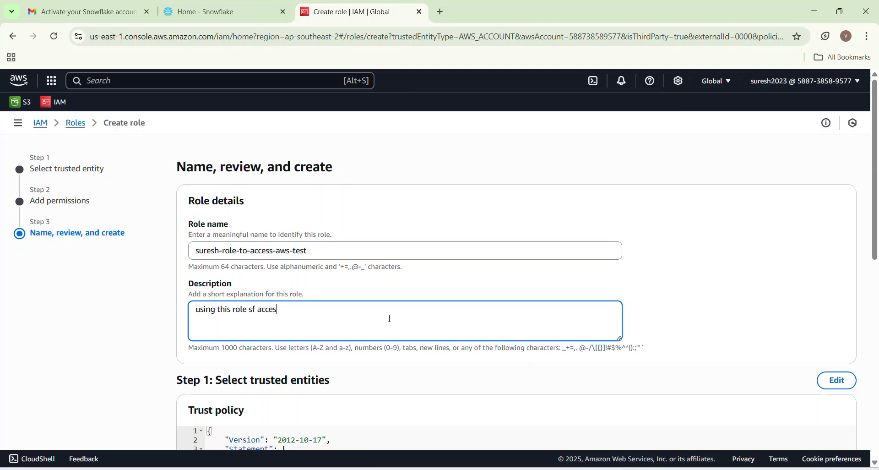
text(s aws cloud storage)
scroll(498, 304, down, 4)
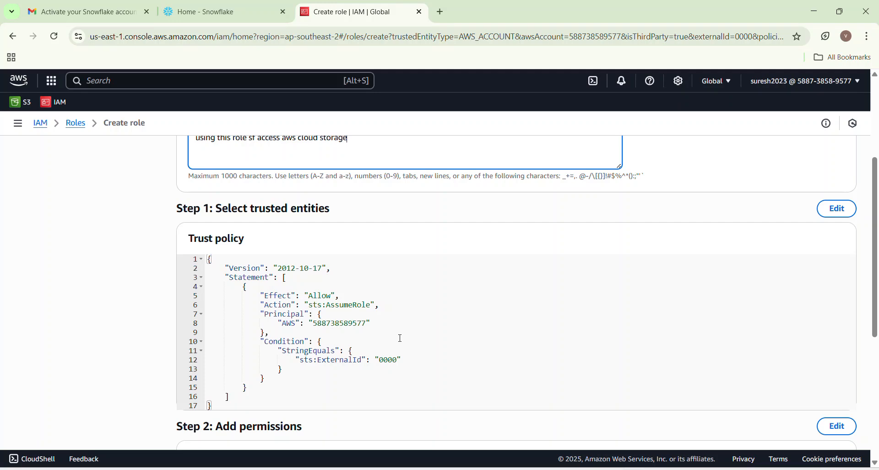
- Review the role's trust policy and permissions summary, and create the role
scroll(388, 377, up, 1)
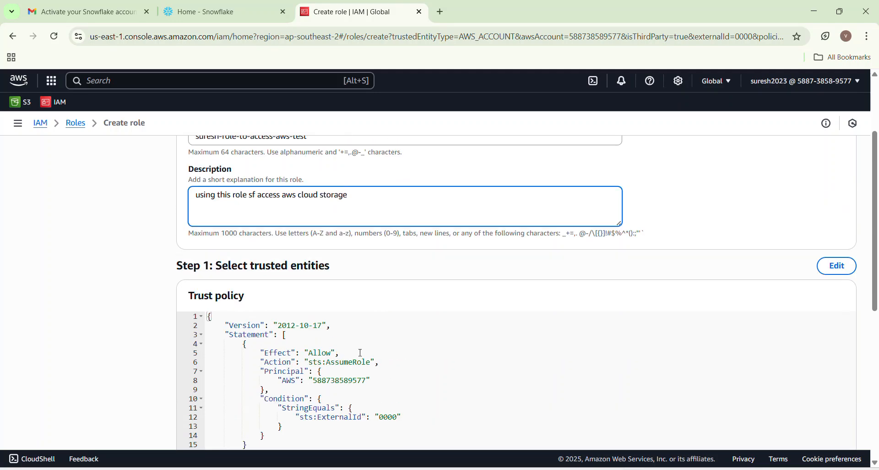
scroll(359, 351, up, 2)
scroll(575, 373, down, 6)
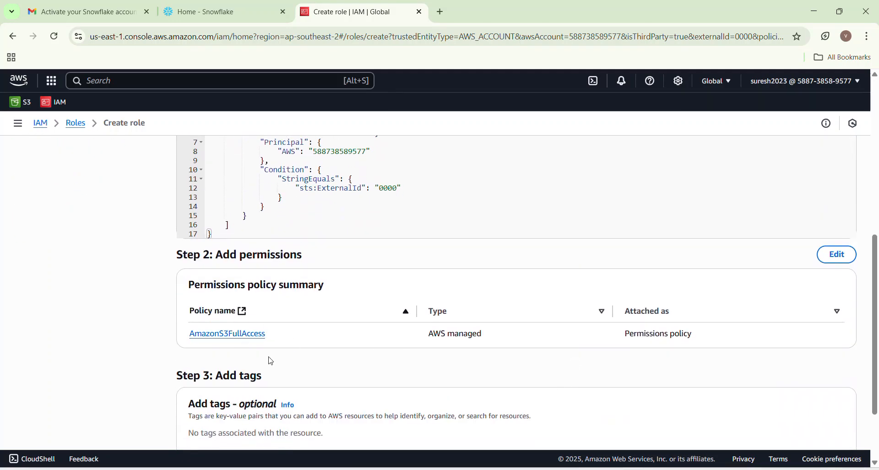
scroll(389, 376, down, 2)
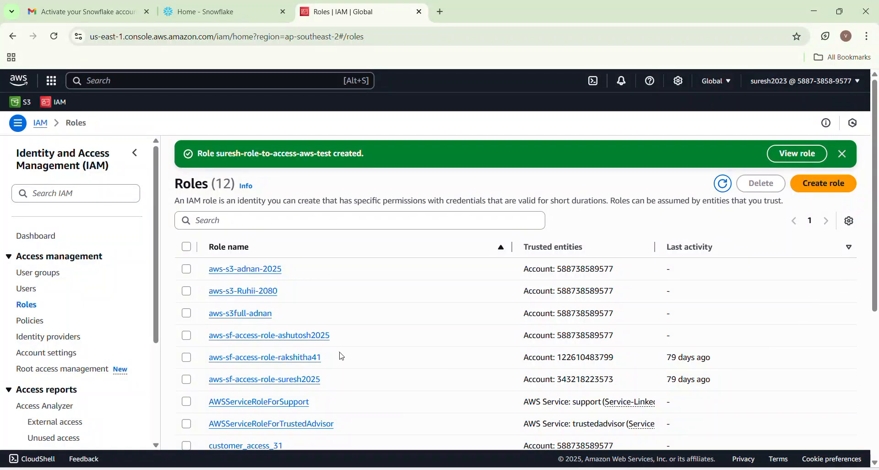
- Open the newly created role's details and examine its ARN and attached permissions policies
click(791, 159)
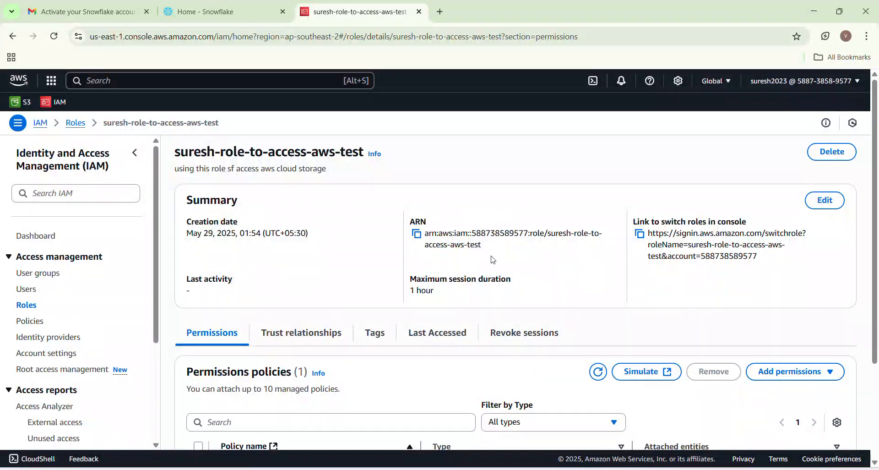
scroll(424, 234, down, 4)
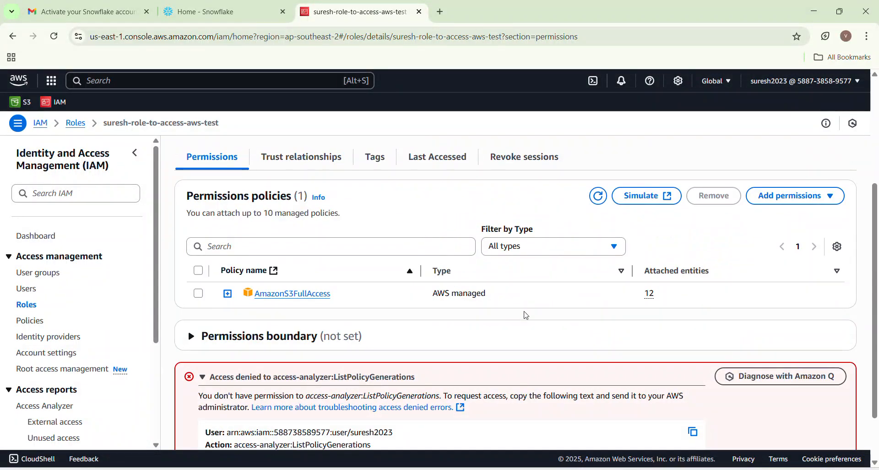
scroll(526, 314, up, 4)
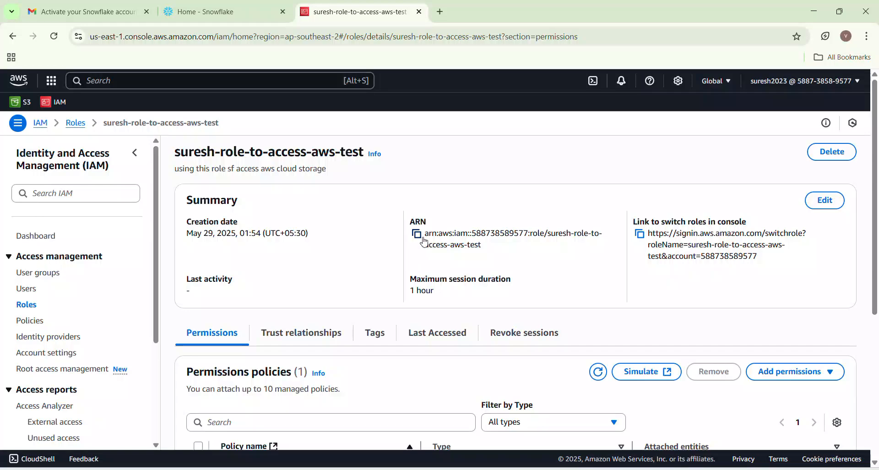
- Switch to Snowflake and open the account's list of databases
click(191, 17)
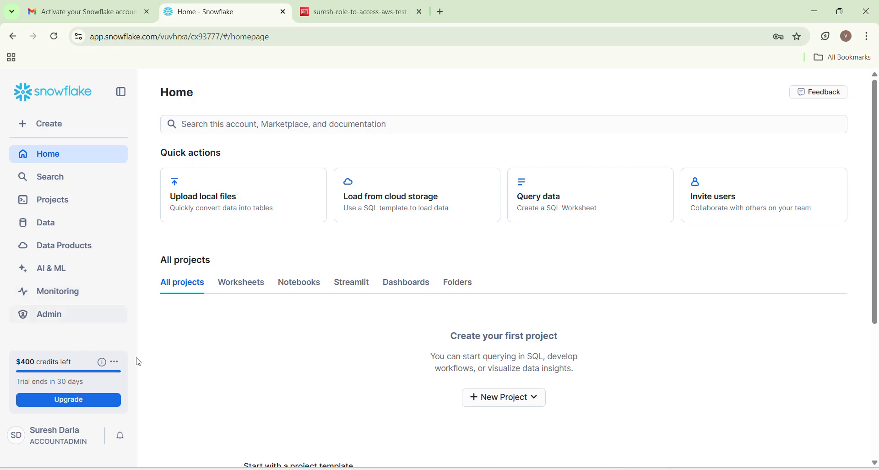
click(45, 201)
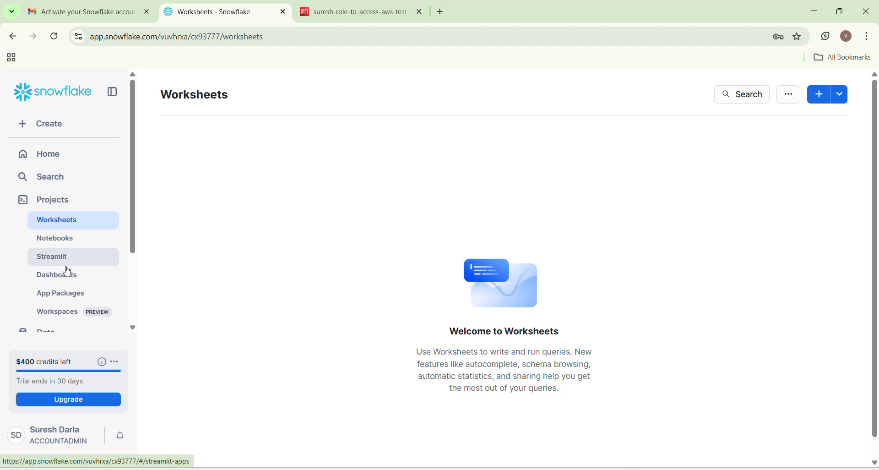
scroll(68, 271, down, 2)
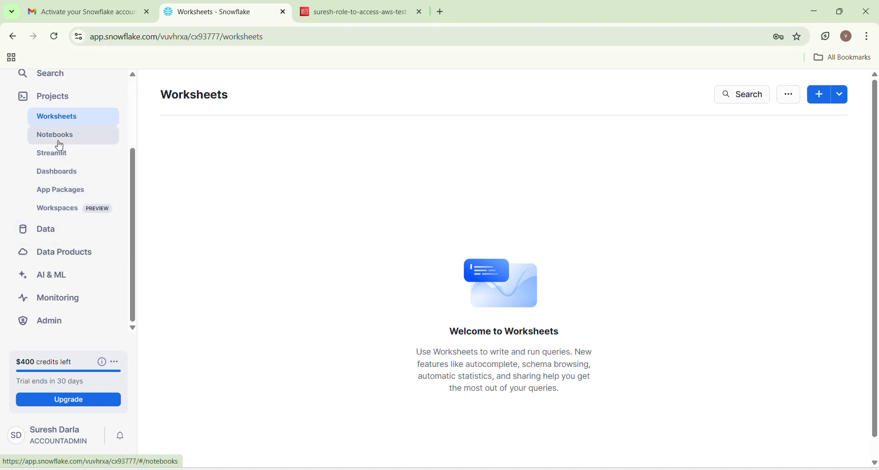
click(47, 231)
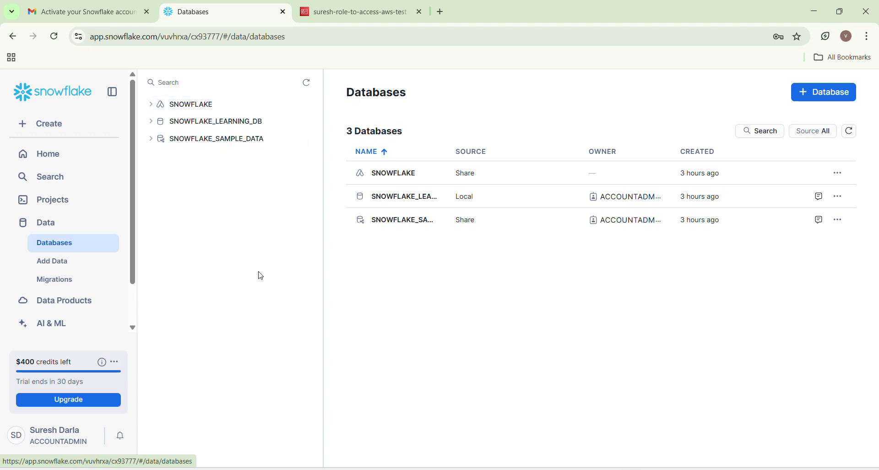
- Create a new database named orders_db without a comment
click(802, 93)
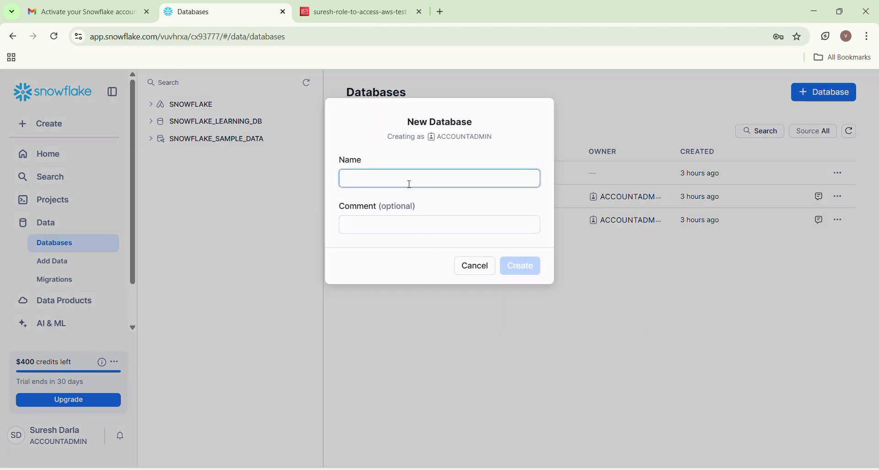
text(m)
key(BackSpace)
text(ird)
key(BackSpace)
key(BackSpace)
text(orders_db)
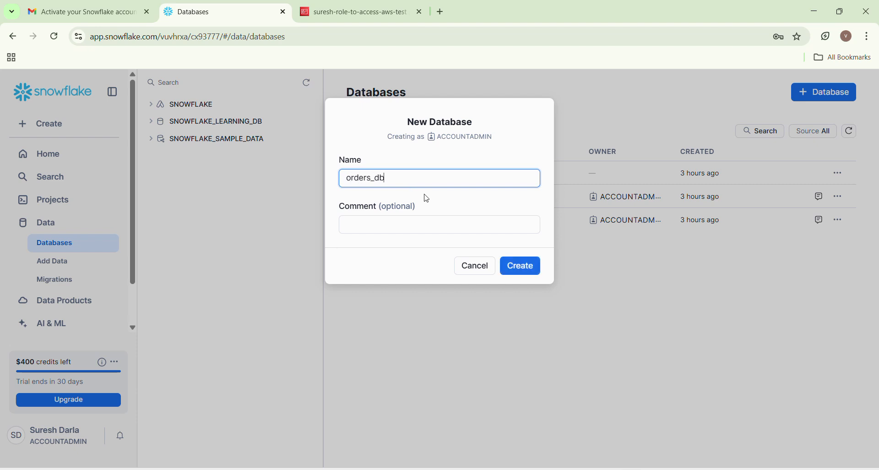
click(510, 269)
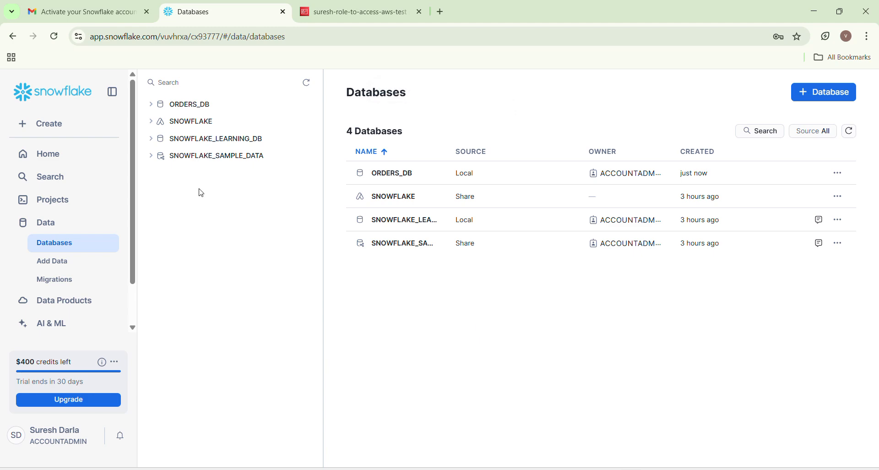
- Create a schema named orders_schema in the ORDERS_DB database, without managed access
click(157, 105)
click(189, 108)
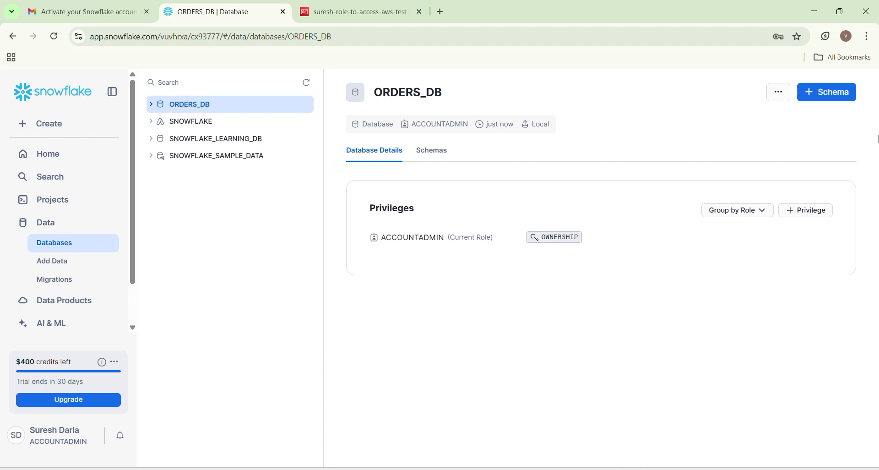
click(823, 100)
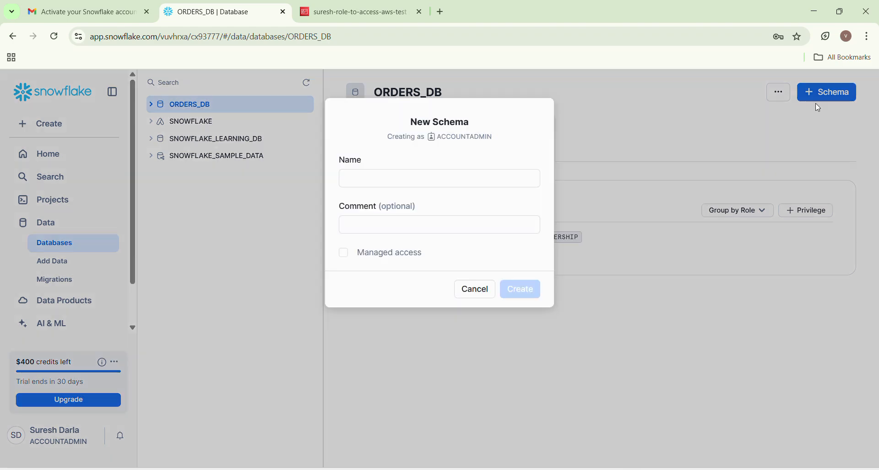
click(500, 182)
text(o)
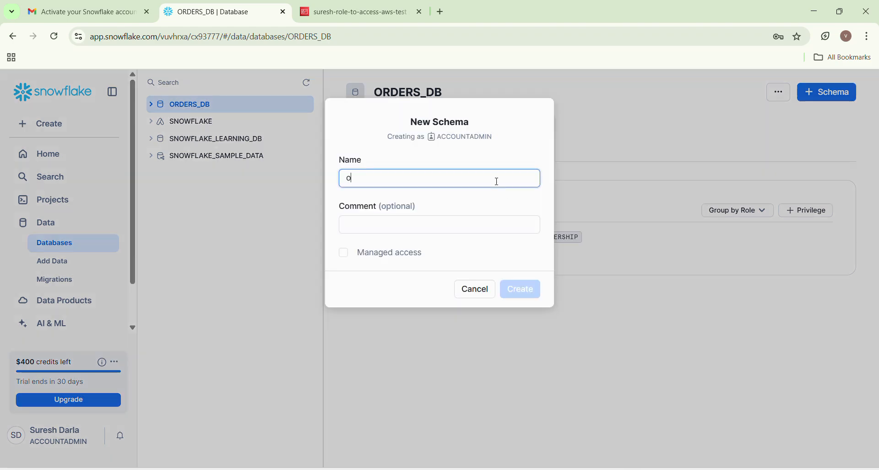
text(rders_schema)
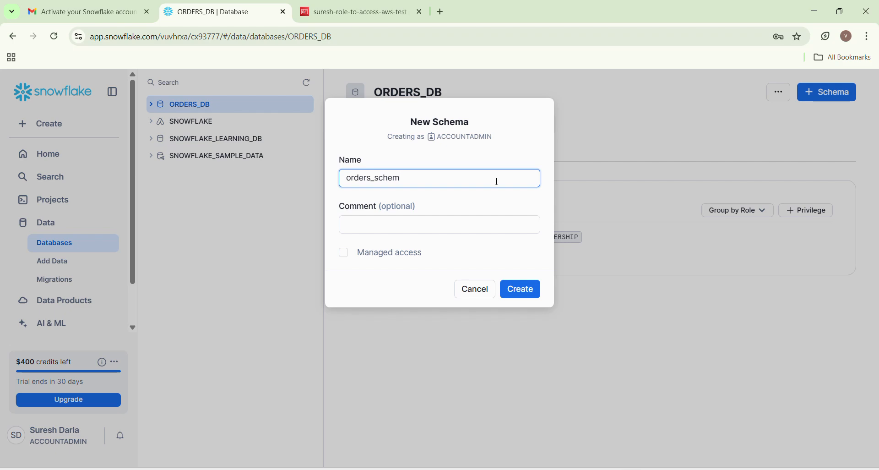
click(507, 293)
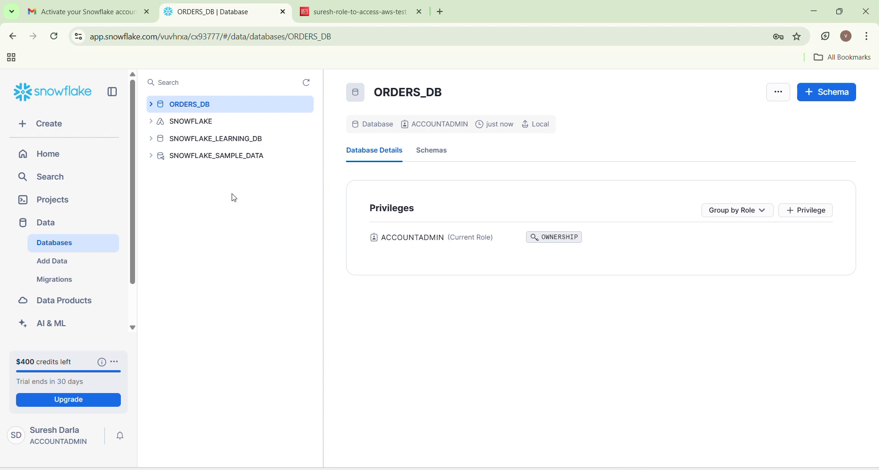
- Start a new Amazon S3 storage integration from ORDERS_SCHEMA in ORDERS_DB and dismiss the worksheet tips
click(151, 104)
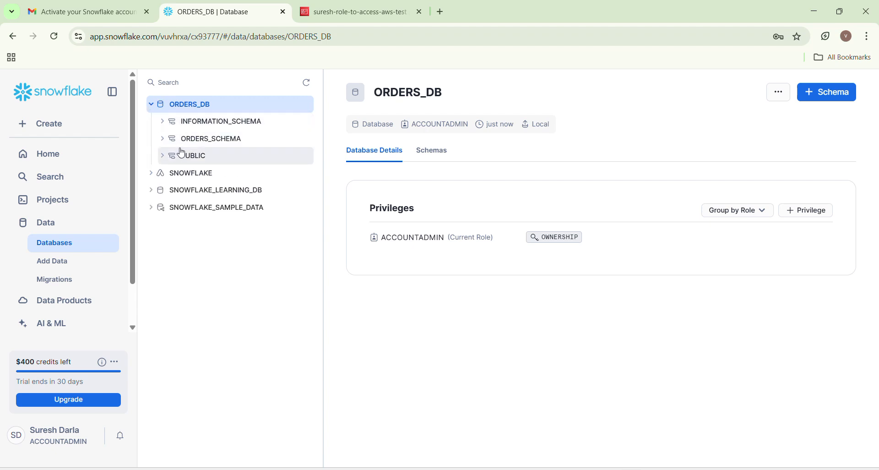
click(204, 141)
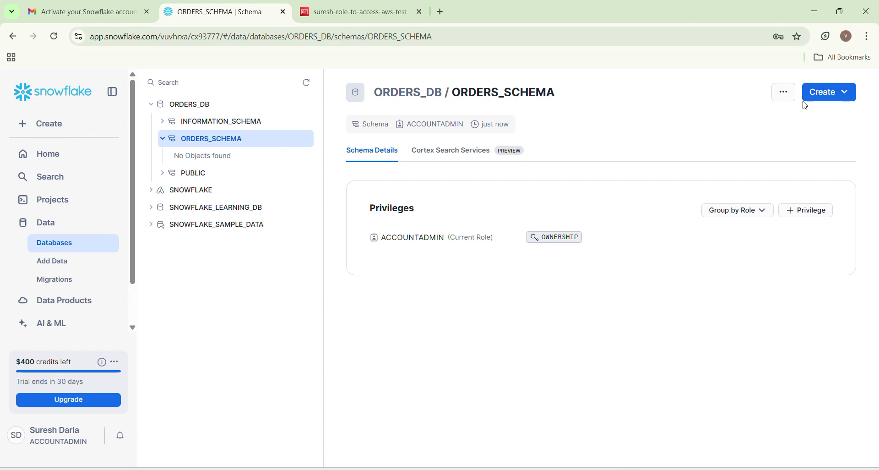
click(845, 97)
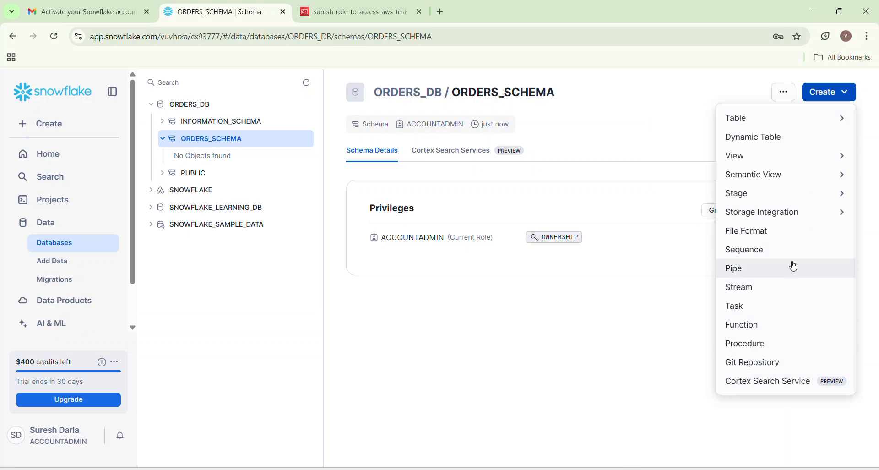
mouse_move(781, 219)
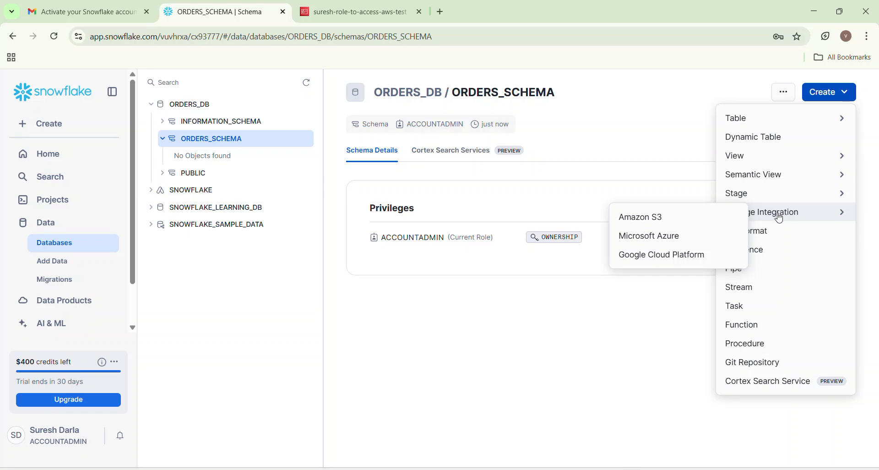
click(647, 220)
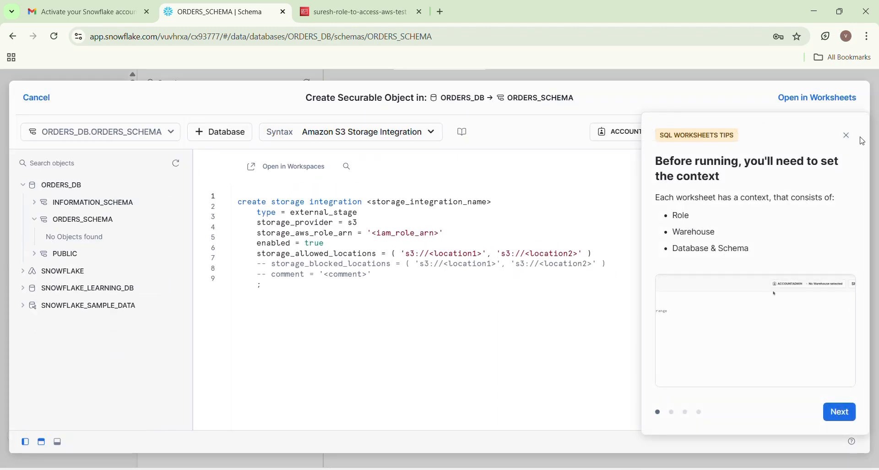
click(847, 136)
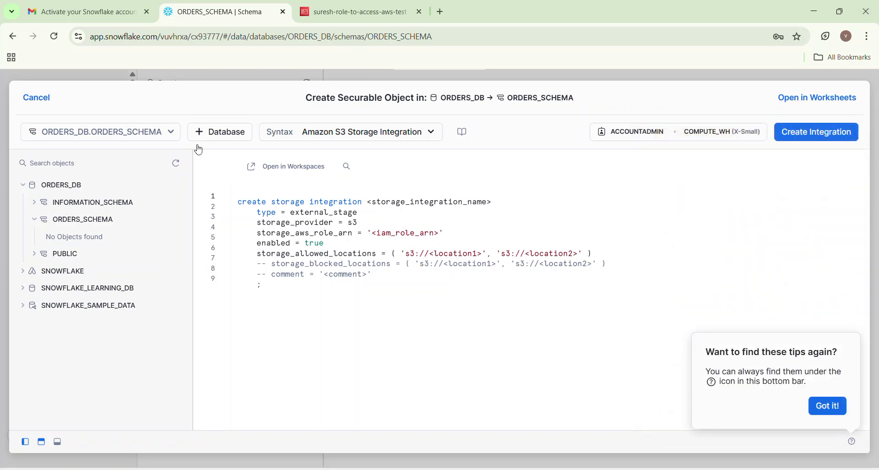
click(818, 409)
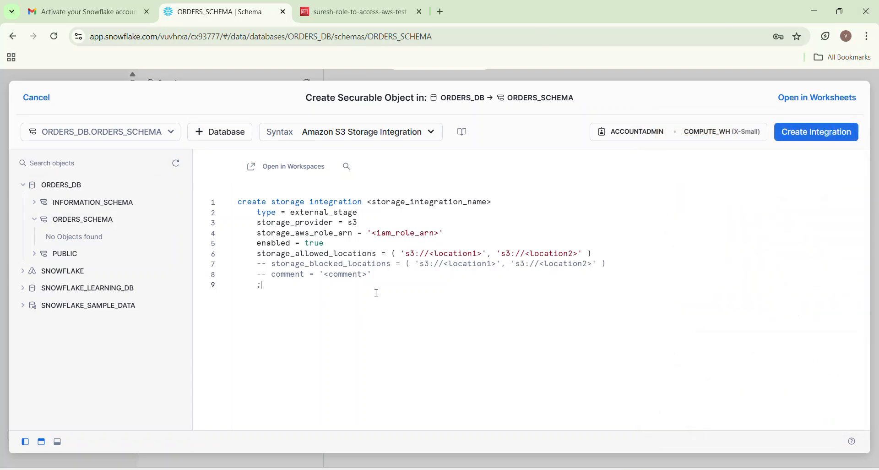
- Copy the new role's ARN from the AWS console and put it in place of the <iam_role_arn> placeholder in the integration statement
drag(366, 234, 455, 237)
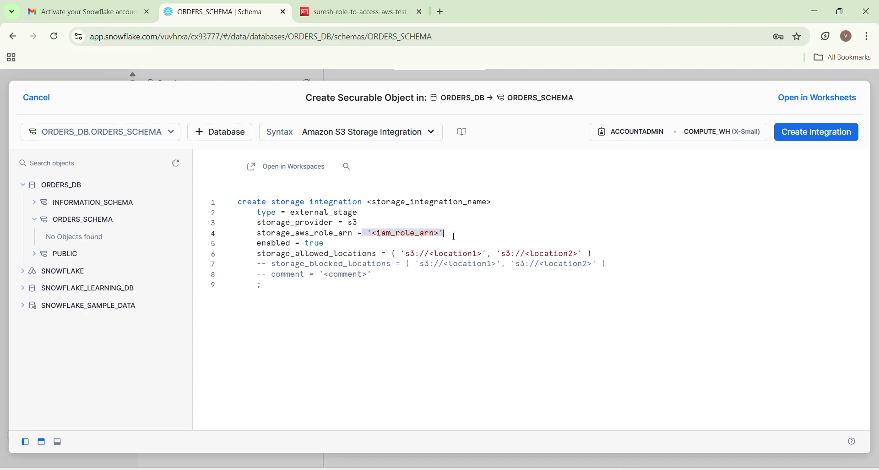
click(348, 16)
click(415, 236)
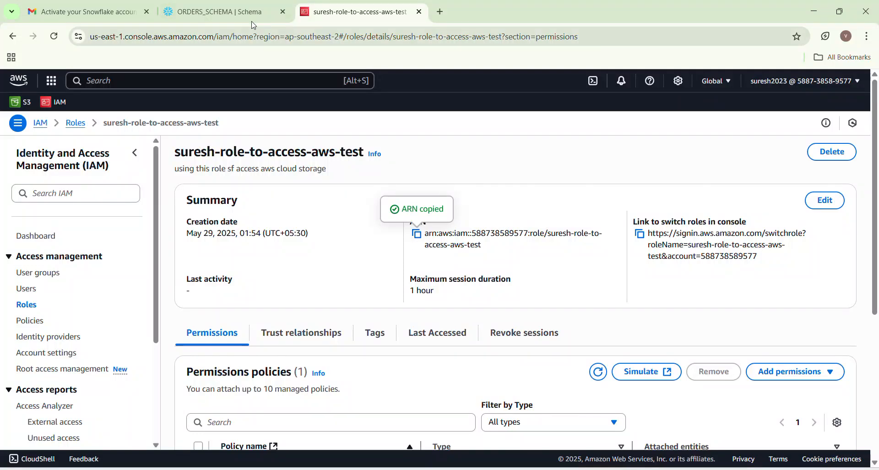
click(220, 11)
mouse_move(370, 233)
mouse_down()
mouse_move(438, 234)
mouse_move(379, 234)
mouse_up()
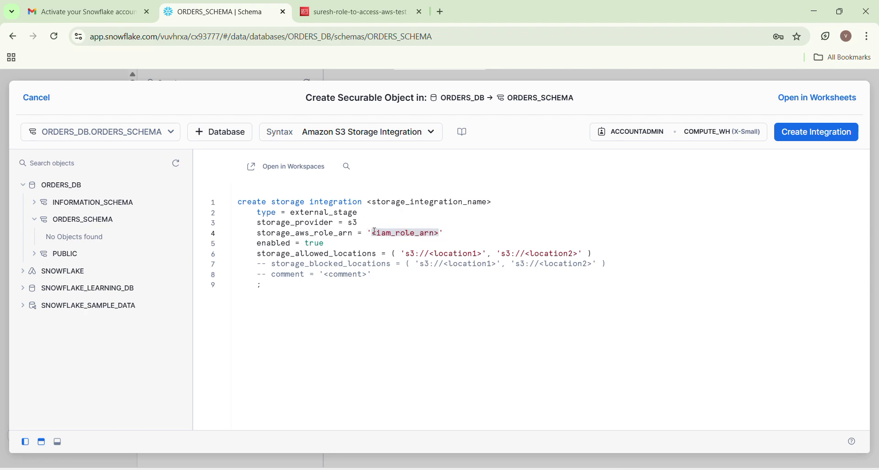
key(ctrl+v)
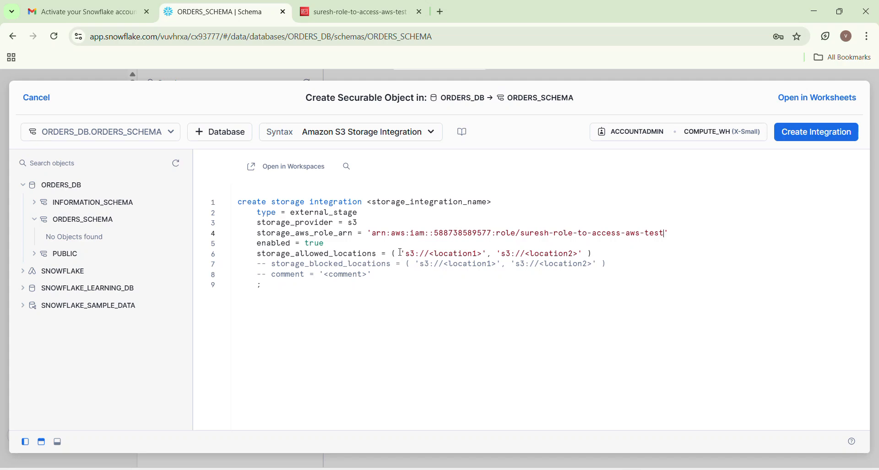
- Switch to the AWS console's S3 buckets and open the group1 folder of the s3-vishal-mart bucket to view its files
click(338, 14)
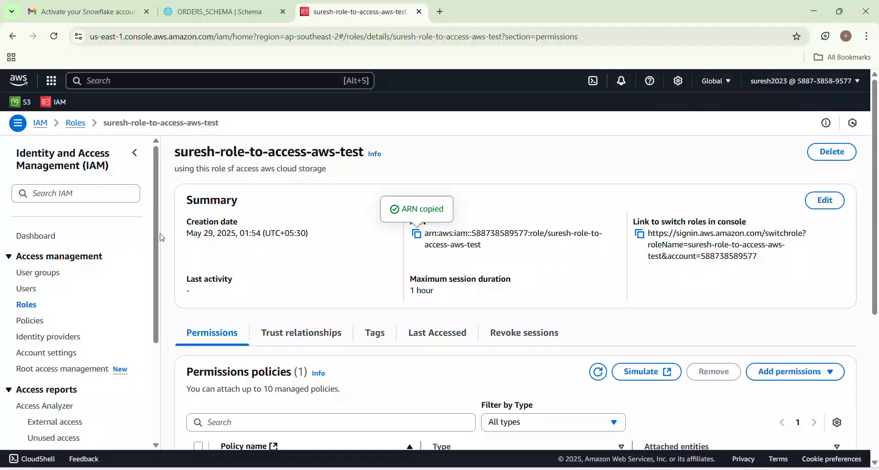
click(19, 102)
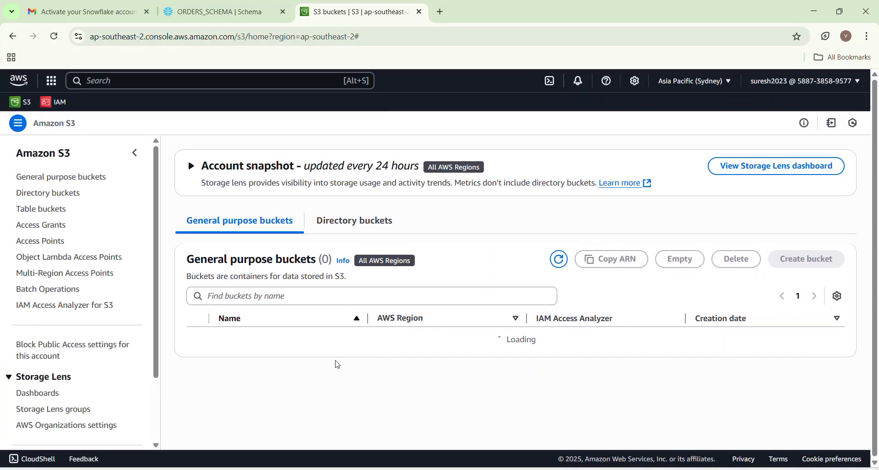
scroll(364, 378, down, 2)
scroll(364, 378, down, 3)
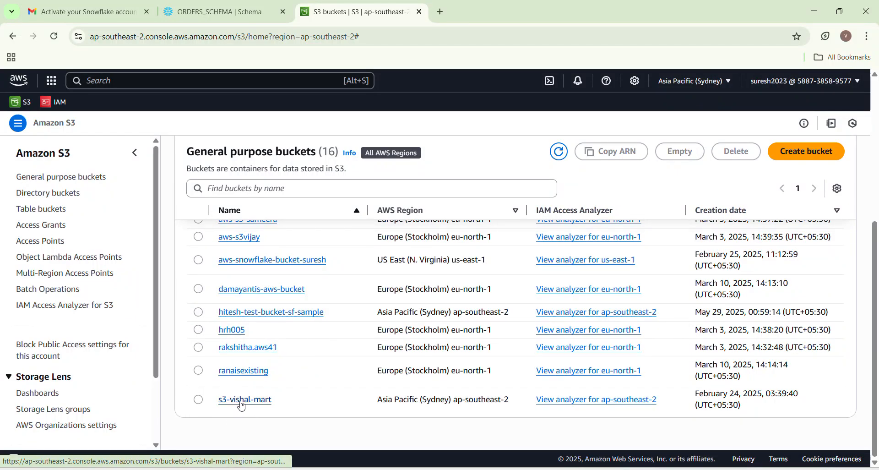
click(240, 401)
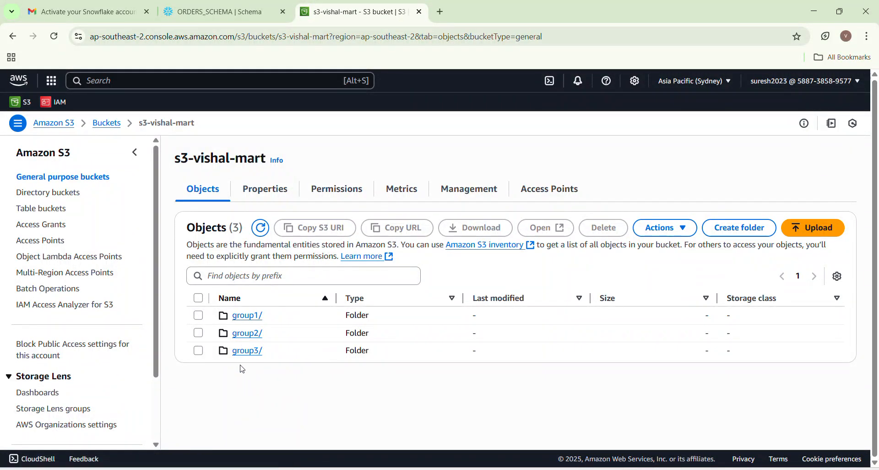
click(246, 316)
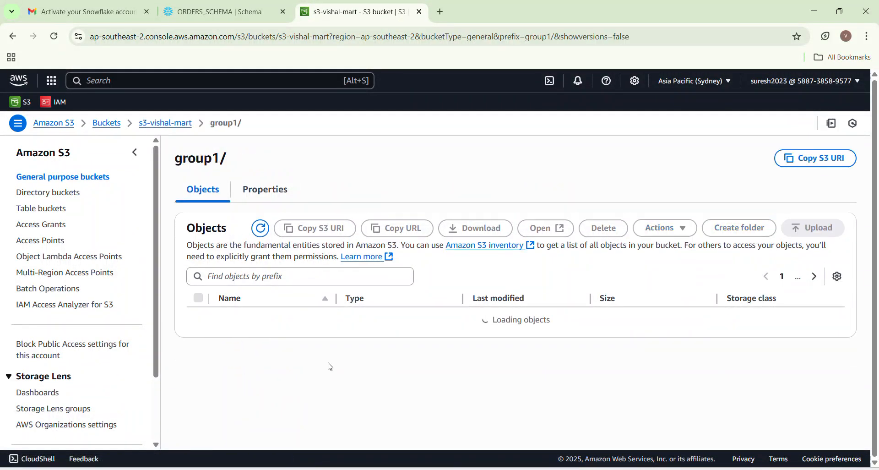
scroll(298, 362, down, 2)
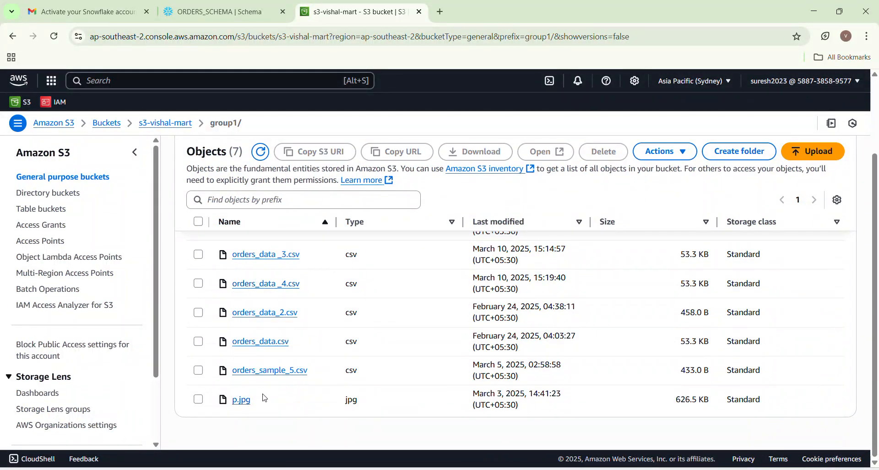
- Look through the files in the group1 folder, return to the bucket list and reopen the s3-vishal-mart bucket
scroll(280, 398, up, 1)
scroll(279, 365, down, 1)
scroll(263, 358, up, 1)
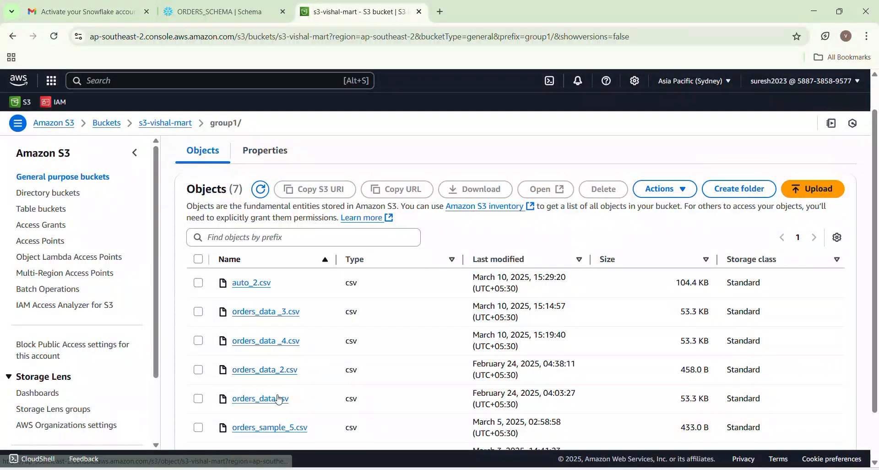
scroll(319, 411, down, 2)
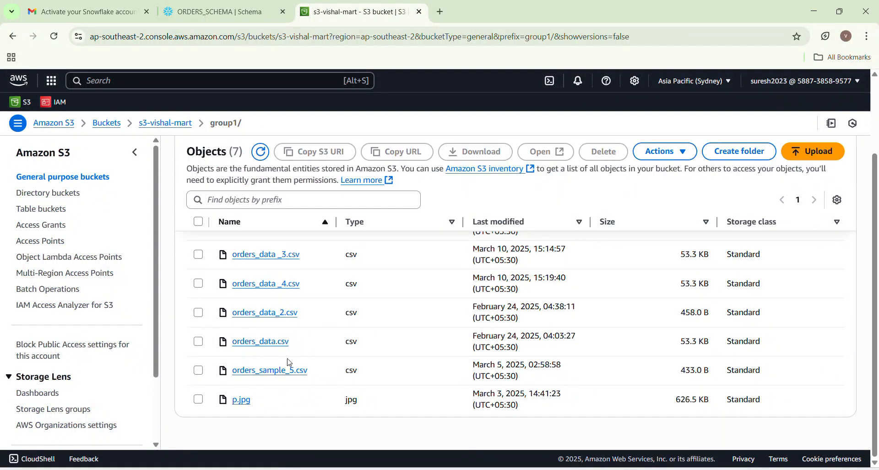
scroll(290, 360, up, 2)
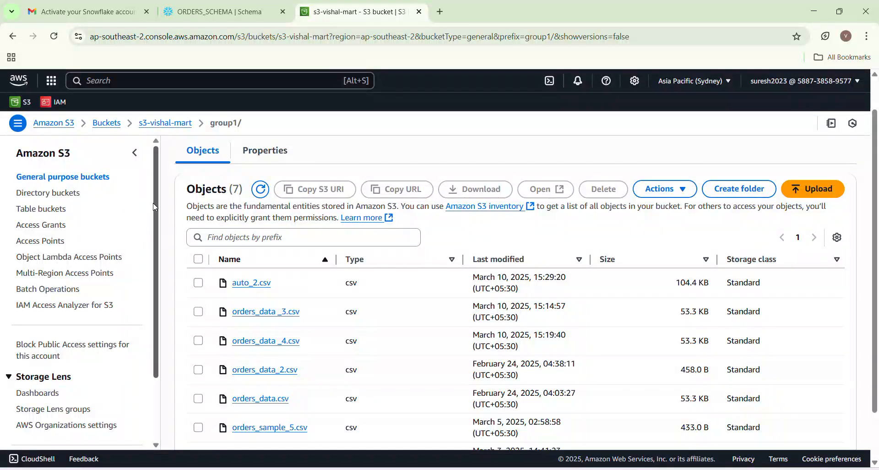
click(158, 130)
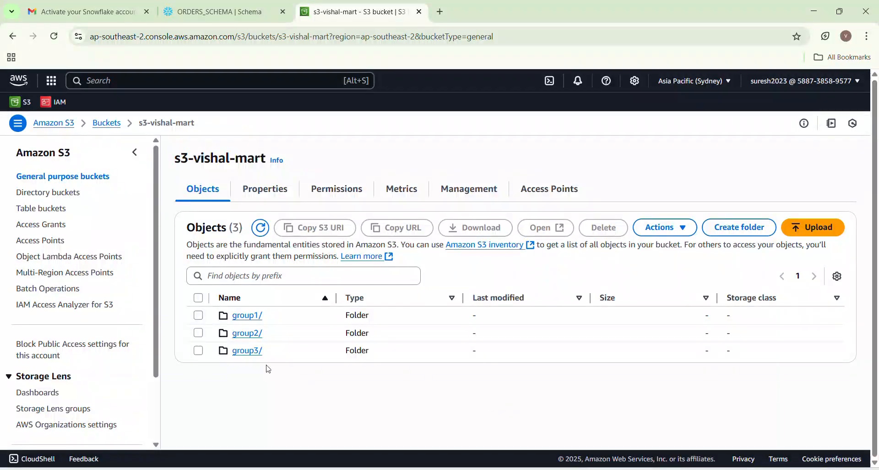
click(107, 122)
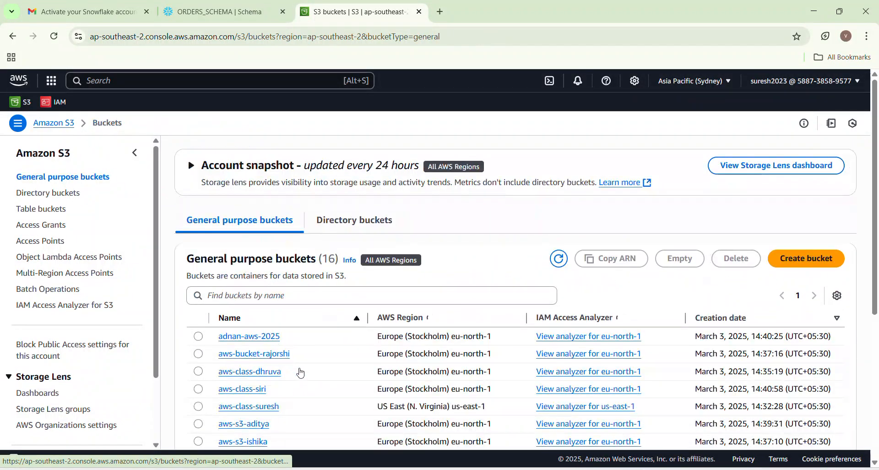
scroll(300, 373, down, 5)
scroll(300, 371, down, 1)
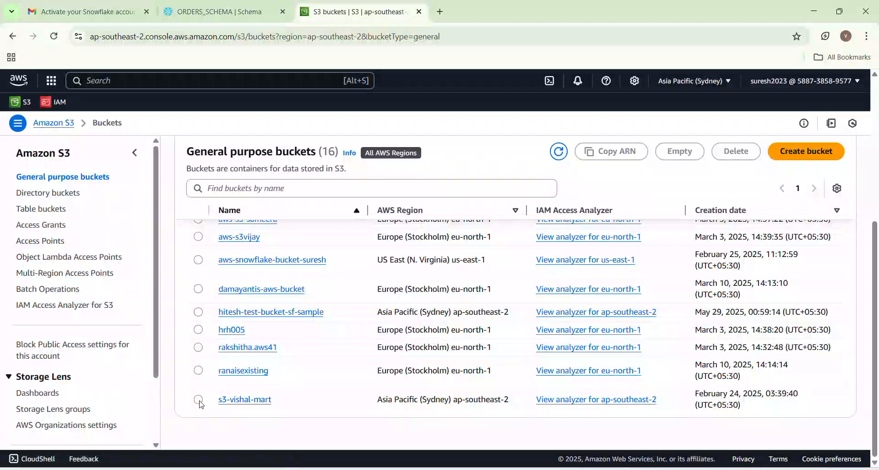
click(233, 405)
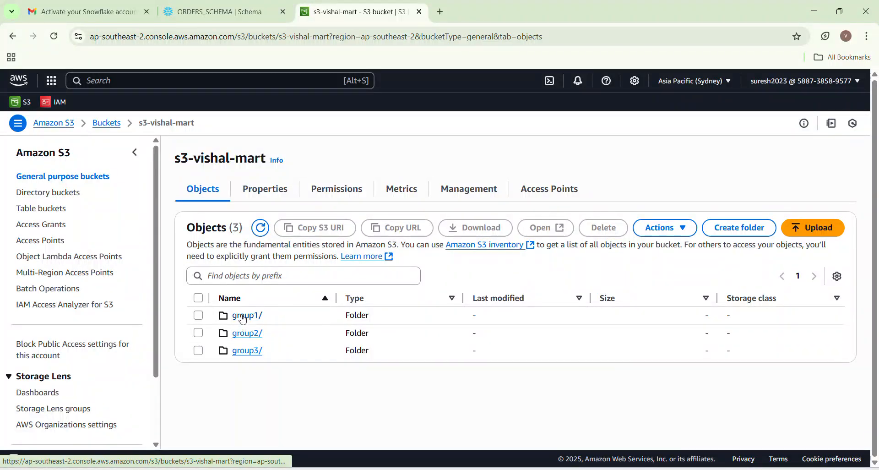
- Copy the group1 folder's S3 URI and, back in Snowflake, put s3://s3-vishal-mart/group1/ in place of the first storage_allowed_locations placeholder
click(198, 315)
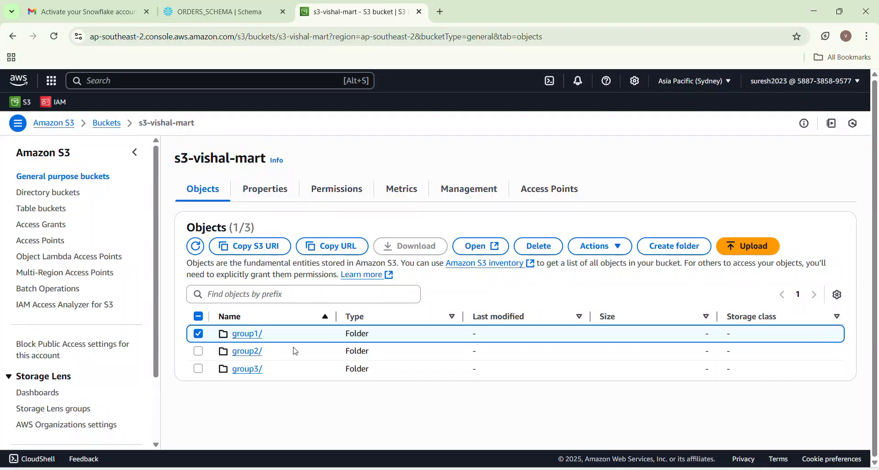
click(250, 251)
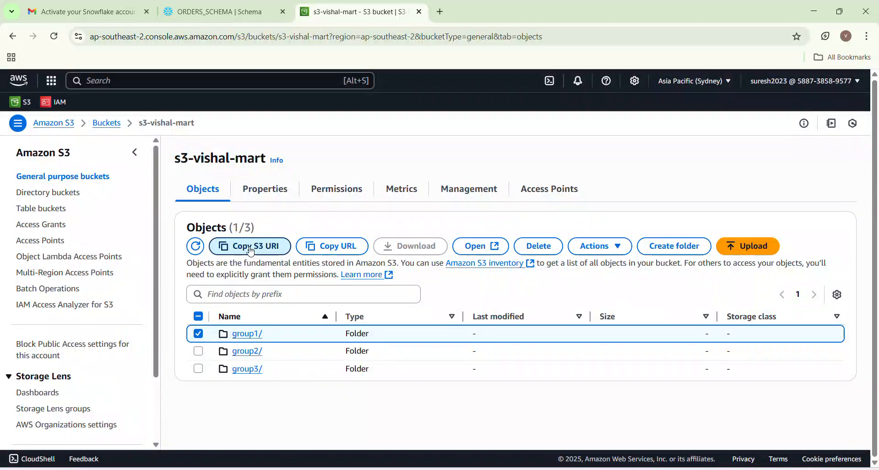
click(250, 251)
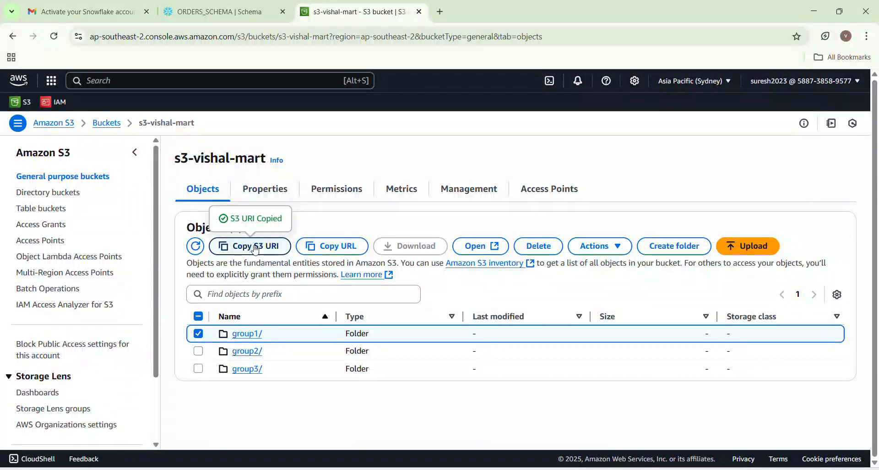
key(ctrl+shift+Tab)
drag(407, 253, 483, 252)
key(ctrl+v)
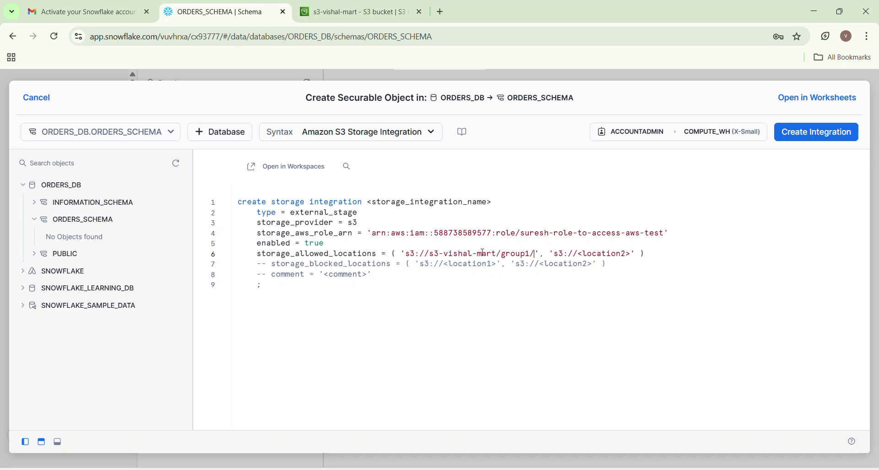
- Remove the second placeholder 's3://<location2>' and its preceding comma from the storage_allowed_locations list
drag(542, 253, 640, 255)
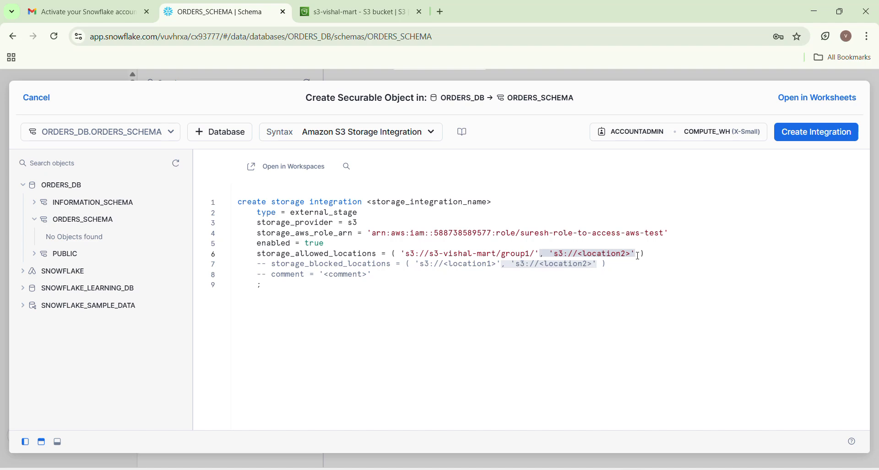
key(BackSpace)
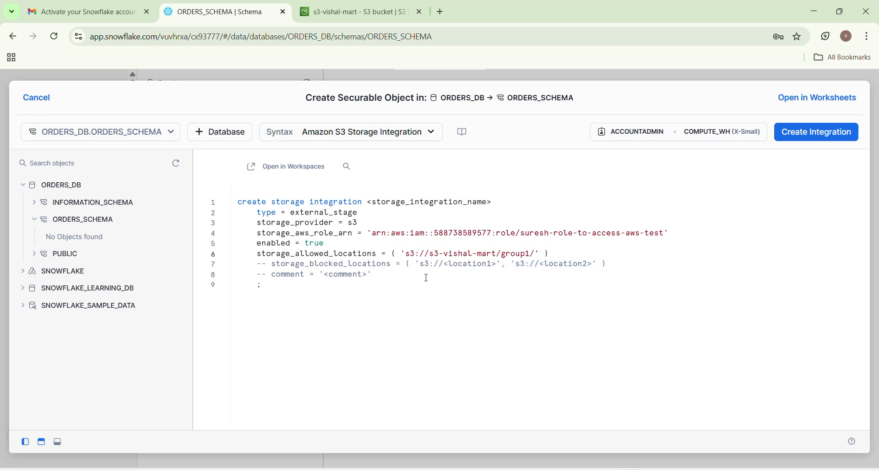
drag(391, 290, 290, 243)
click(380, 300)
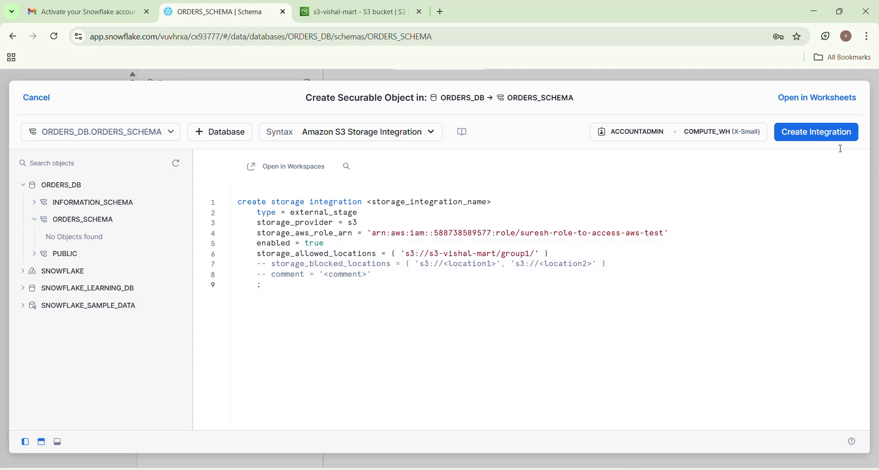